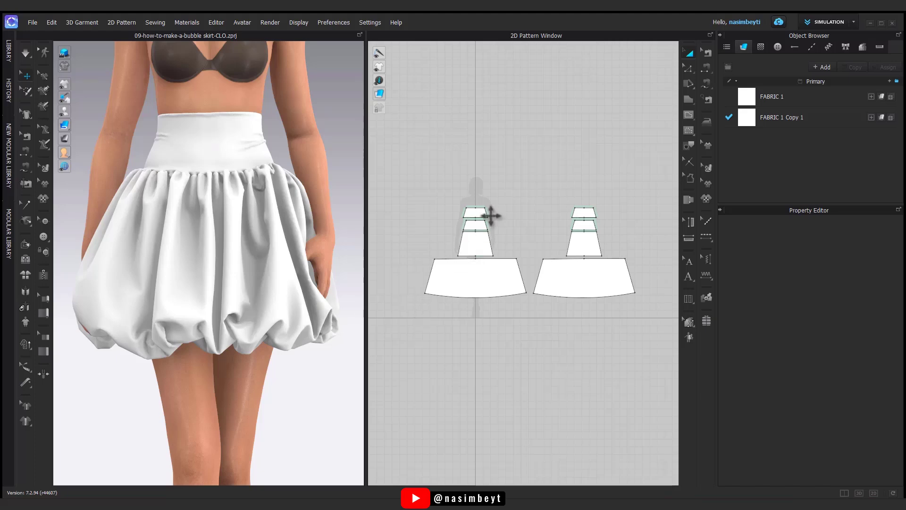
- Apply the damask-green-gold.jpg image as the texture of the FABRIC 1 Copy 1 skirt fabric
left_click(617, 482)
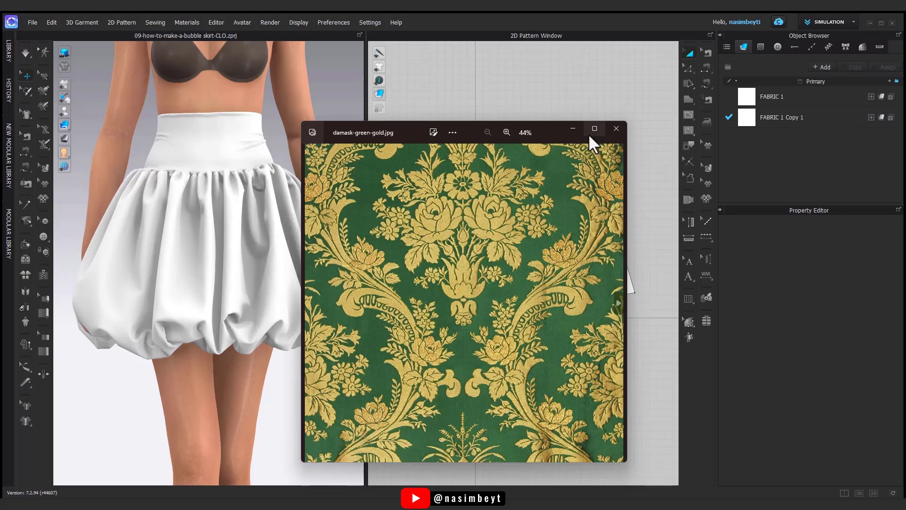
left_click(617, 128)
left_click(769, 99)
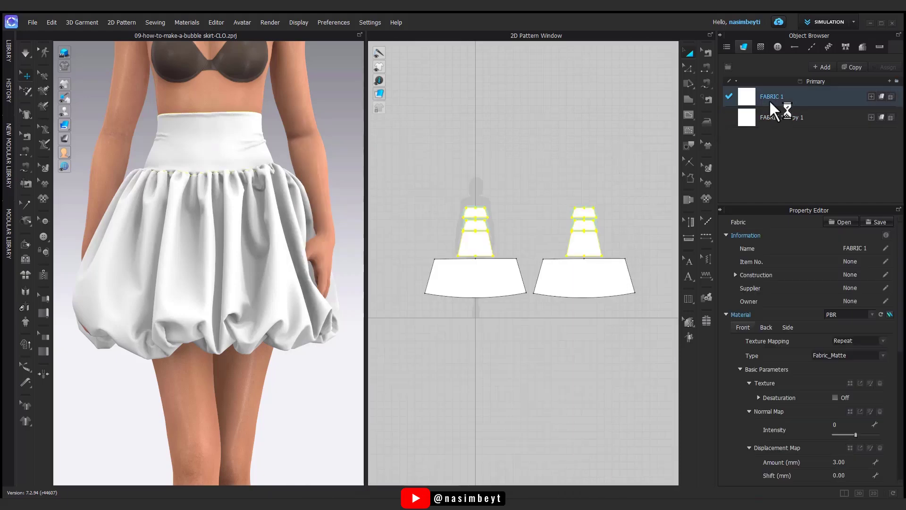
left_click(772, 117)
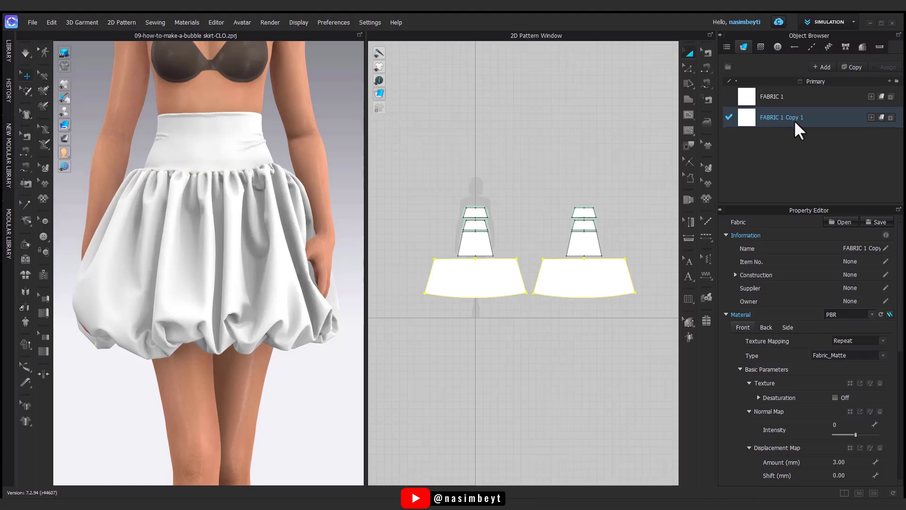
scroll(822, 307, "down", 3)
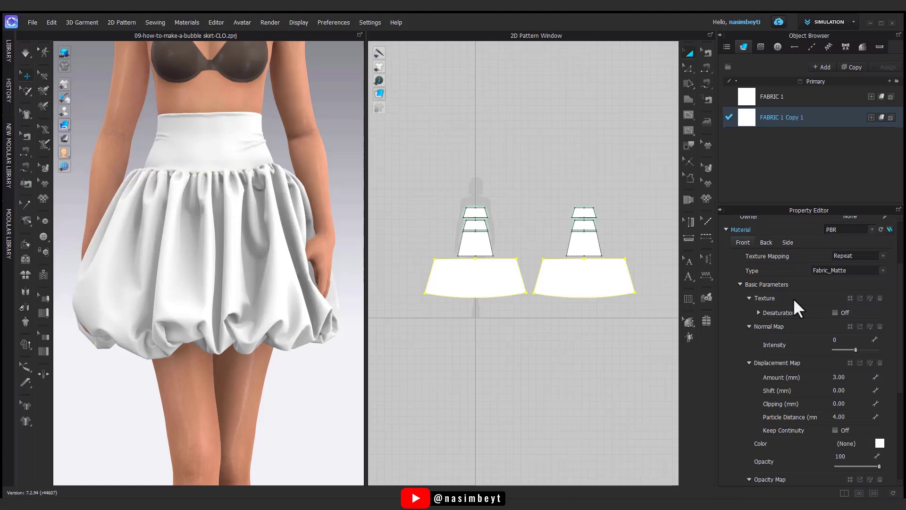
left_click_drag(904, 229, 840, 295)
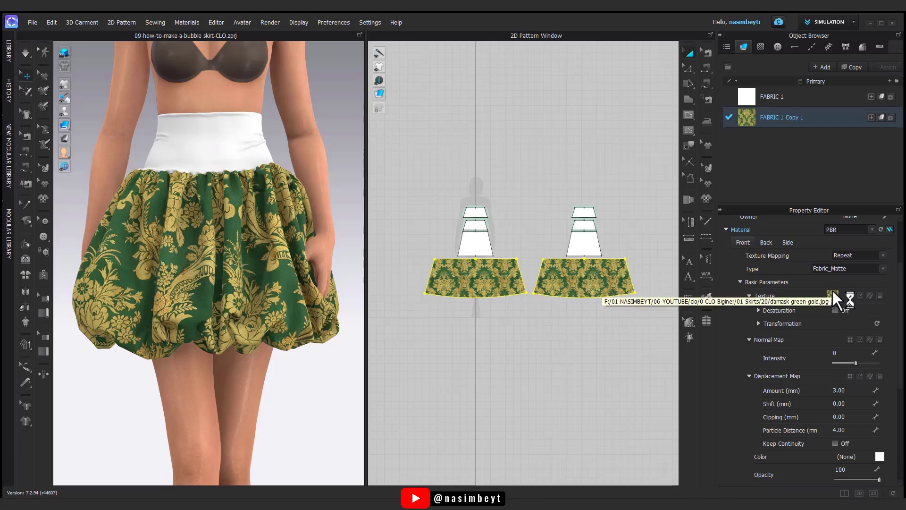
- Orbit and zoom the 3D view to inspect the damask skirt's side and hem up close
right_click_drag(309, 380, 334, 384)
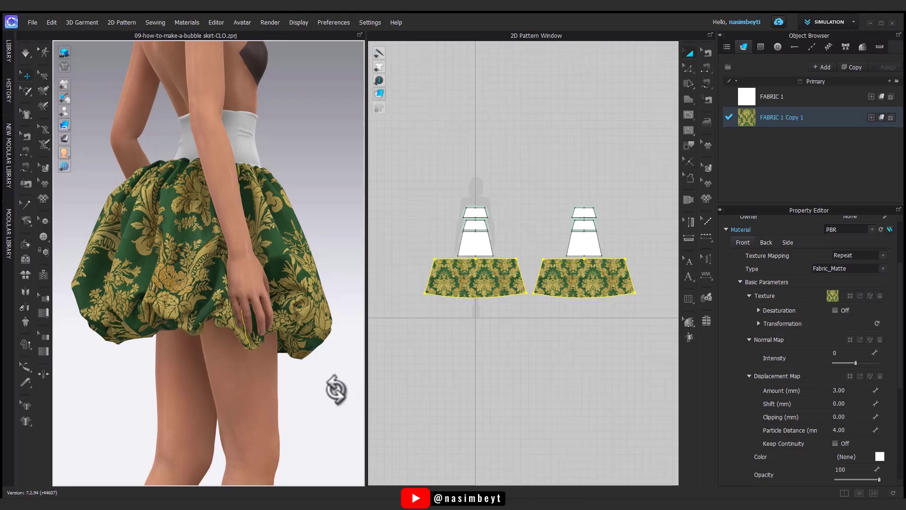
scroll(243, 302, "up", 5)
right_click_drag(243, 302, 304, 288)
scroll(303, 287, "down", 4)
scroll(264, 304, "up", 5)
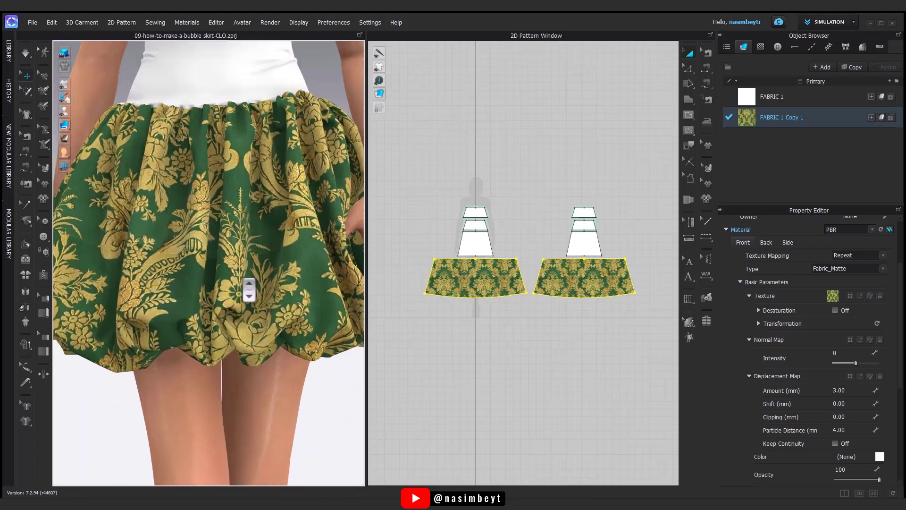
scroll(283, 306, "down", 4)
scroll(134, 330, "up", 6)
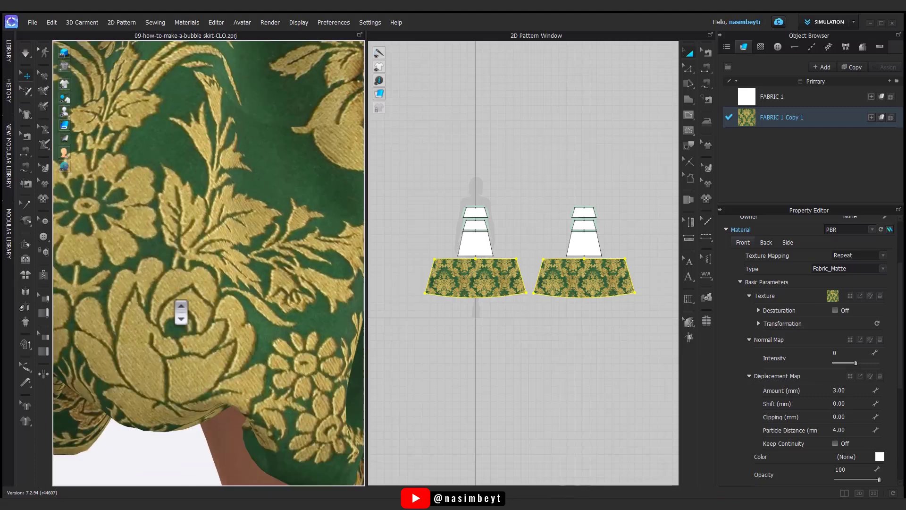
scroll(181, 312, "down", 4)
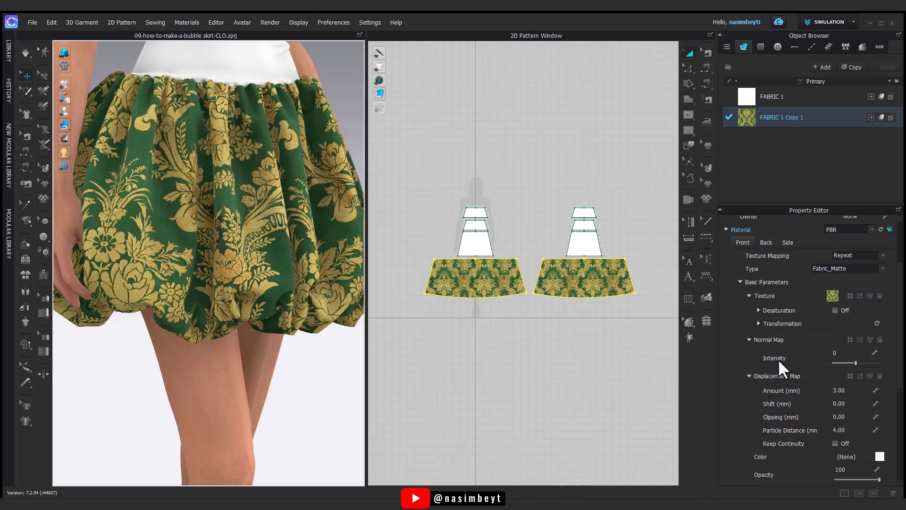
- Set the damask fabric's normal map intensity back to 0
left_click_drag(855, 364, 861, 363)
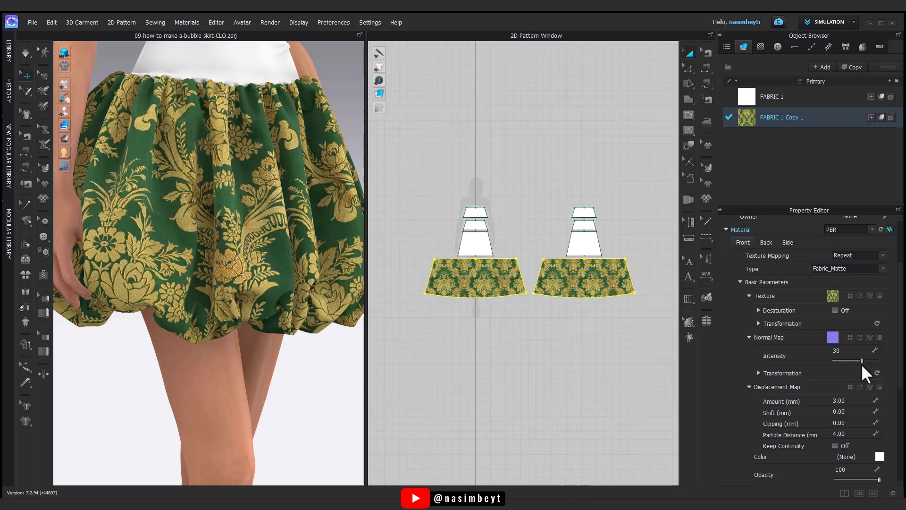
left_click(833, 354)
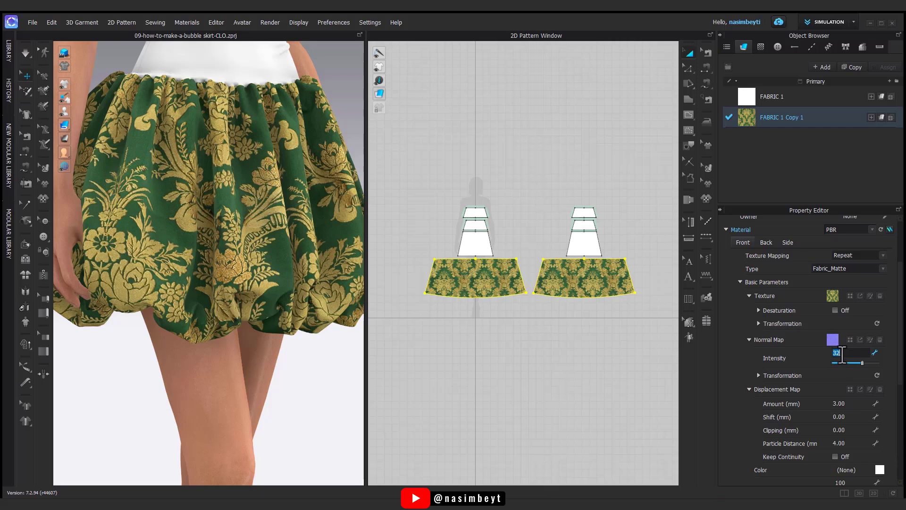
type("0")
key("Return")
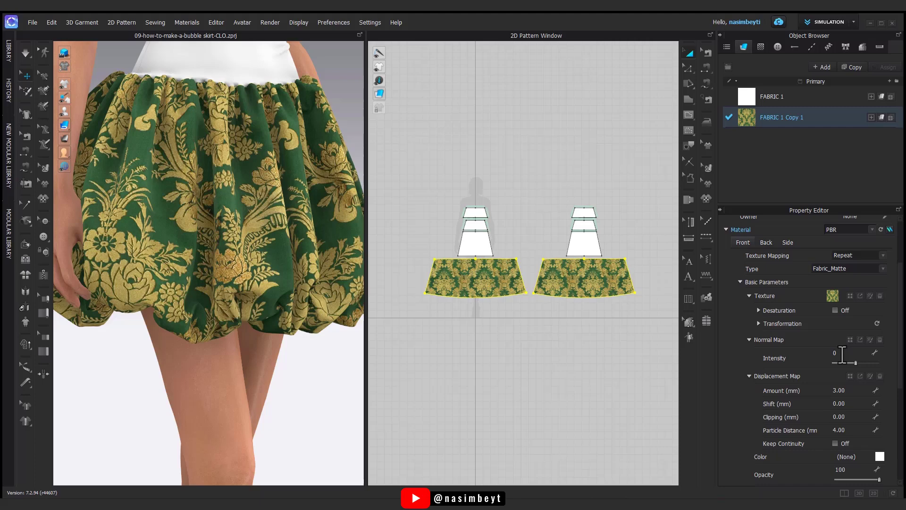
- Examine the flat brocade close up at the hem and the gathered folds under the waistband
scroll(138, 297, "up", 3)
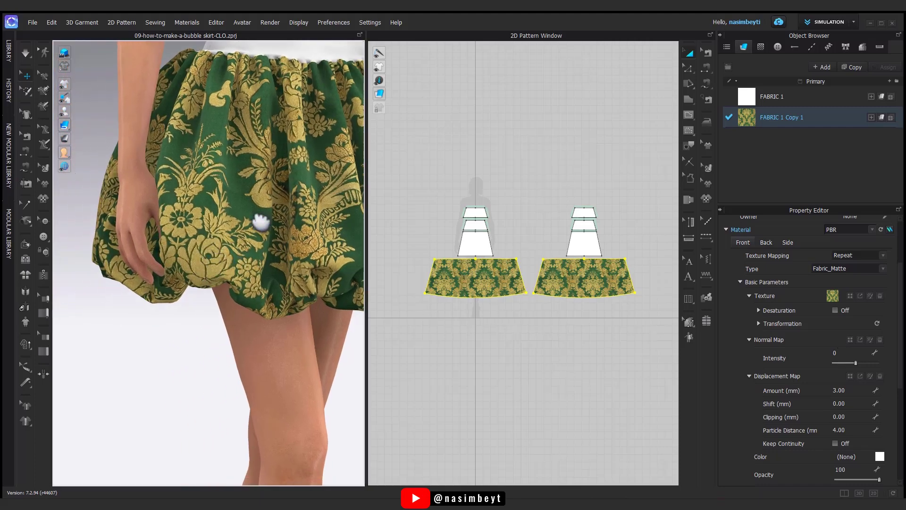
scroll(247, 424, "down", 2)
scroll(324, 232, "up", 6)
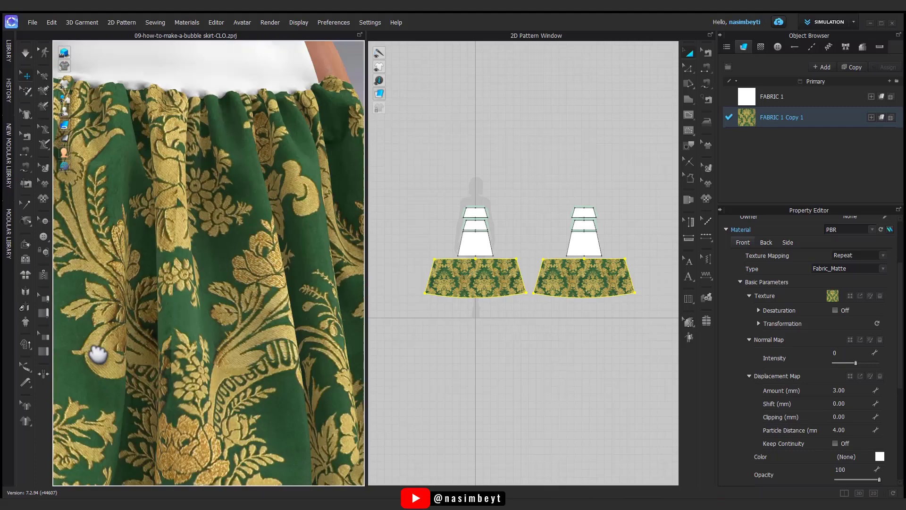
scroll(125, 300, "down", 4)
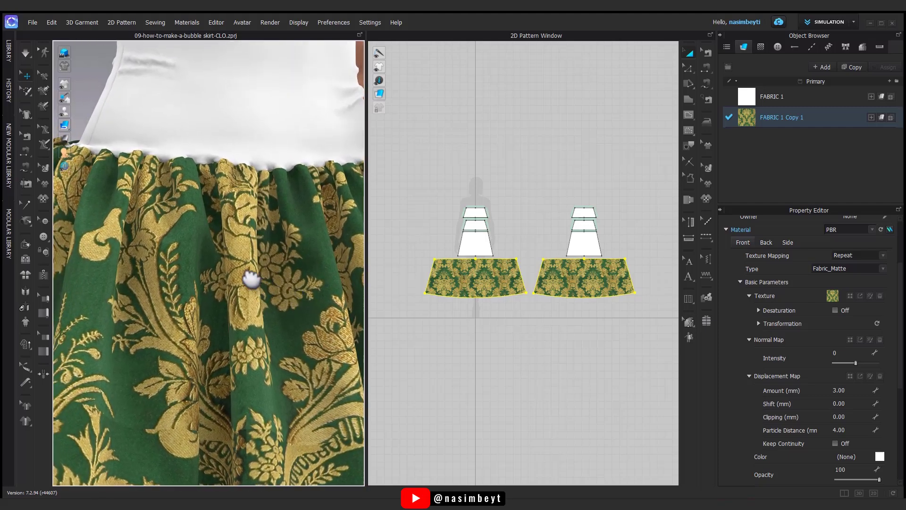
scroll(251, 302, "up", 5)
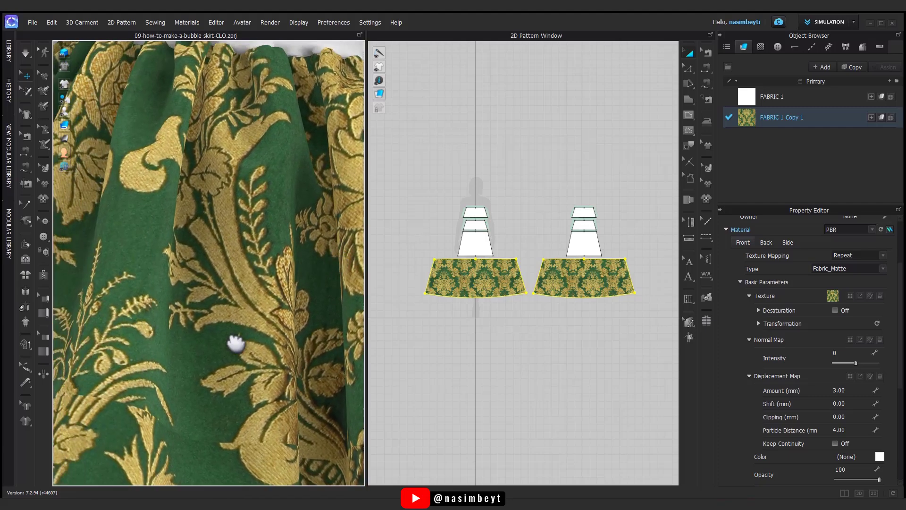
middle_click_drag(236, 344, 283, 279)
scroll(307, 334, "up", 3)
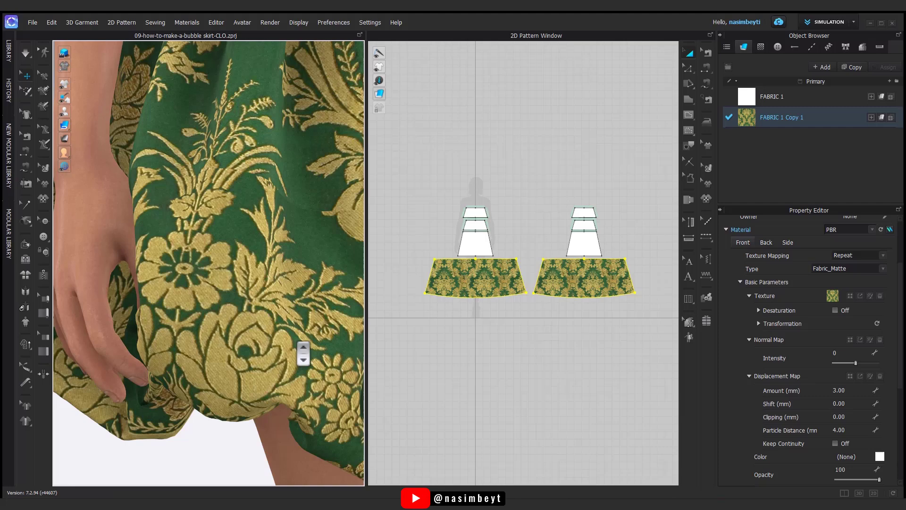
right_click_drag(303, 353, 245, 297)
scroll(243, 301, "up", 3)
middle_click_drag(243, 304, 293, 338)
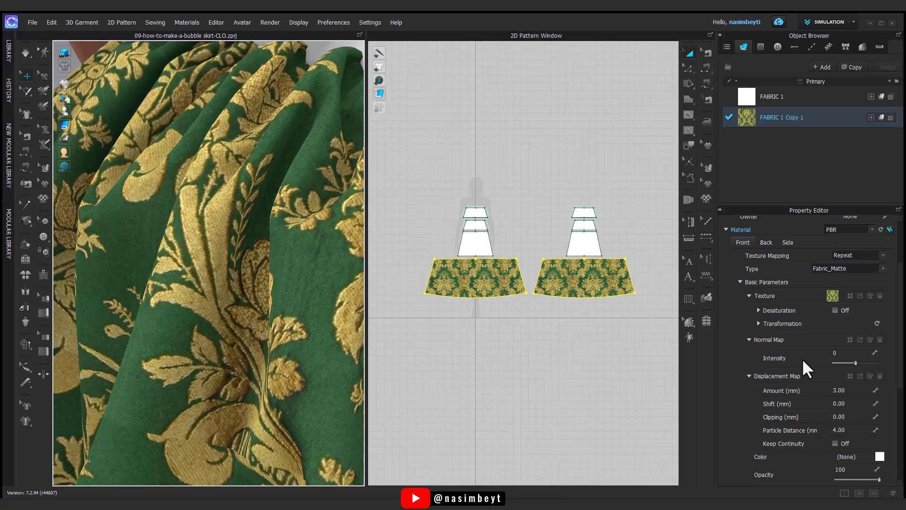
- Set the normal map intensity to 10 and check the brocade close-up
left_click(849, 340)
middle_click_drag(216, 306, 202, 293)
double_click(836, 353)
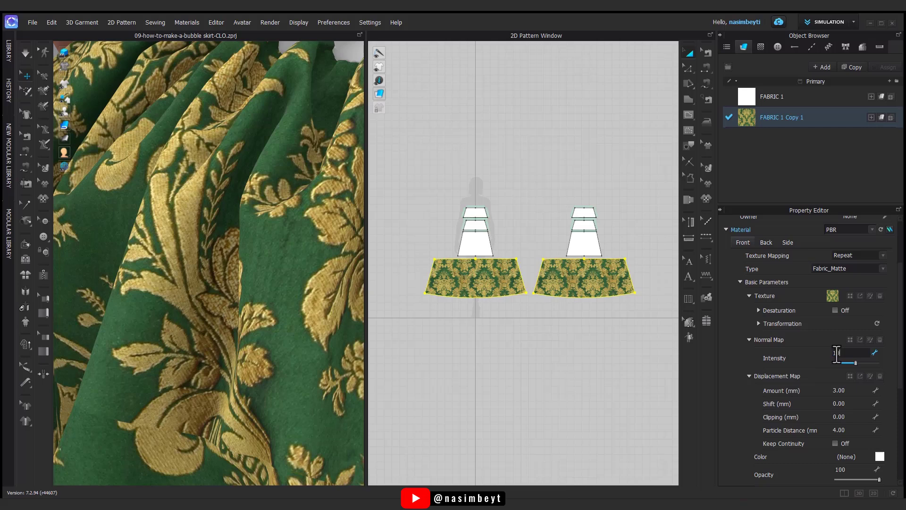
type("10")
key("Return")
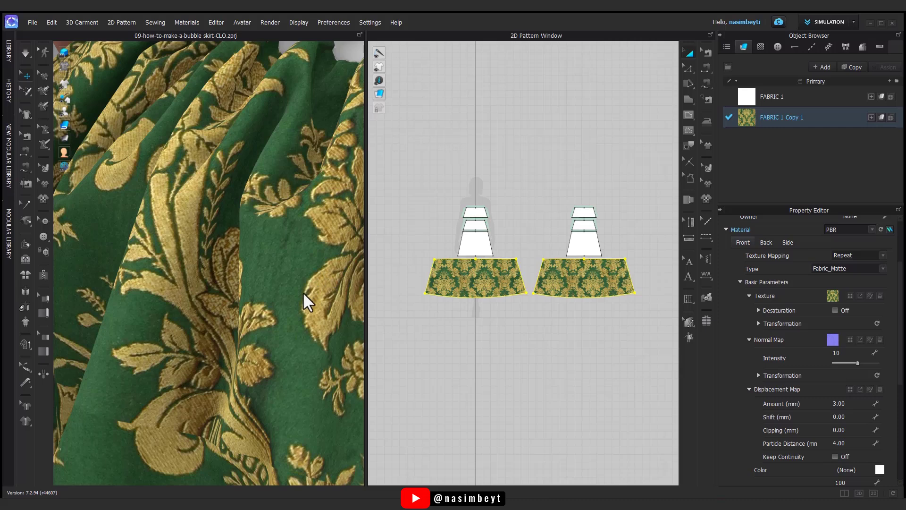
- Try a normal map intensity of 50 and inspect the embossed fabric
double_click(848, 353)
key("Return")
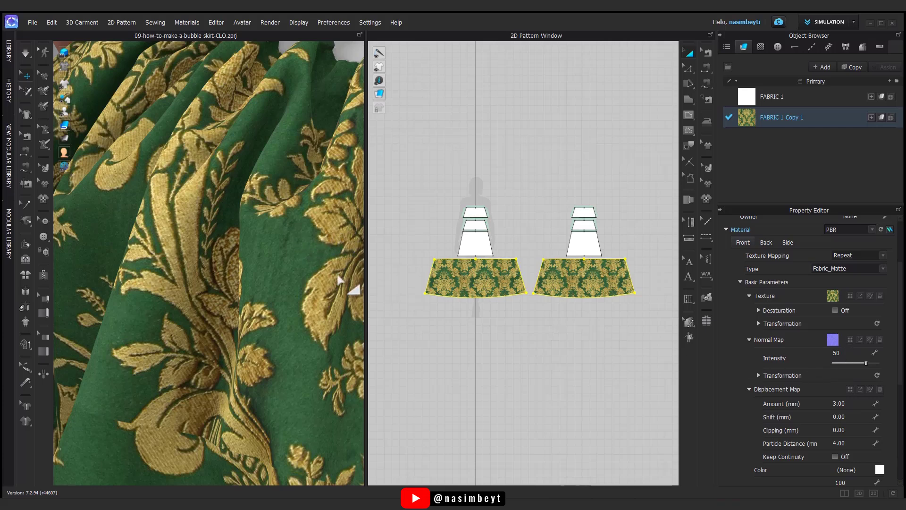
right_click_drag(301, 351, 285, 316)
scroll(263, 318, "up", 4)
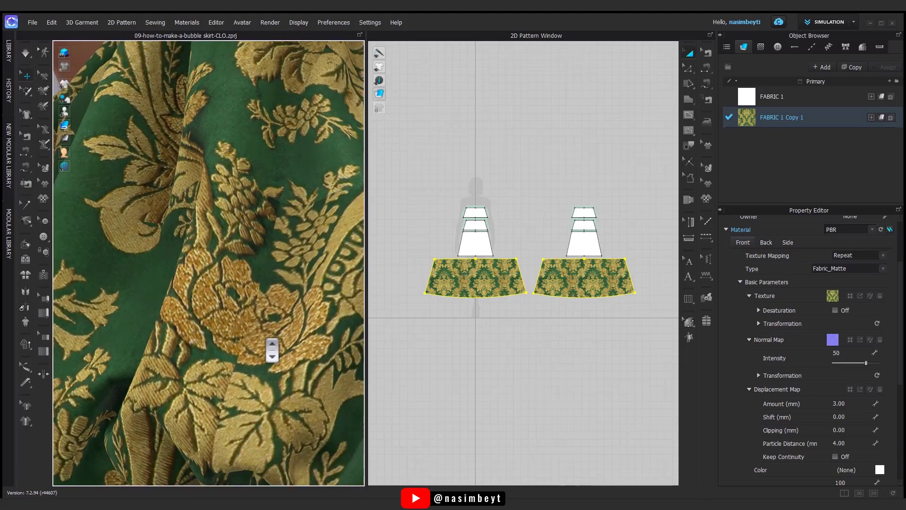
middle_click_drag(273, 348, 263, 299)
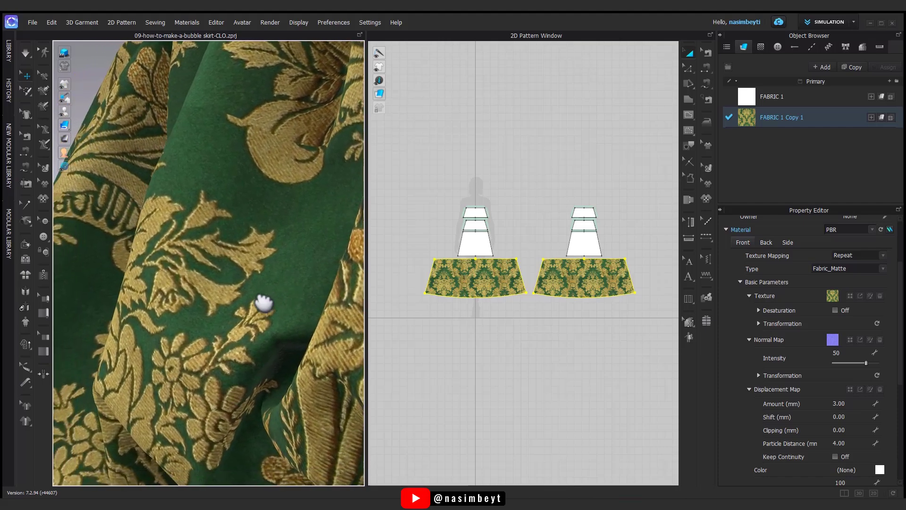
- Compare the maximum intensity of 100, then settle on a normal map intensity of 20
left_click_drag(867, 361, 896, 364)
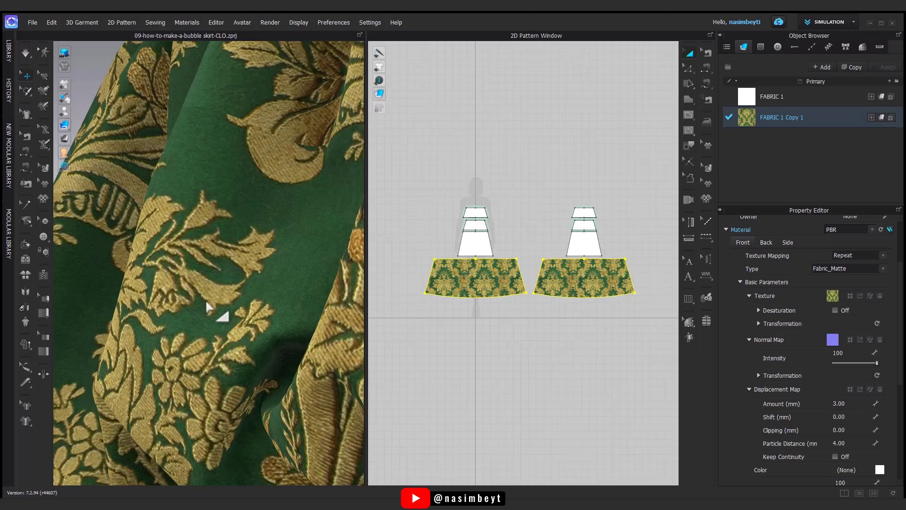
scroll(251, 364, "down", 10)
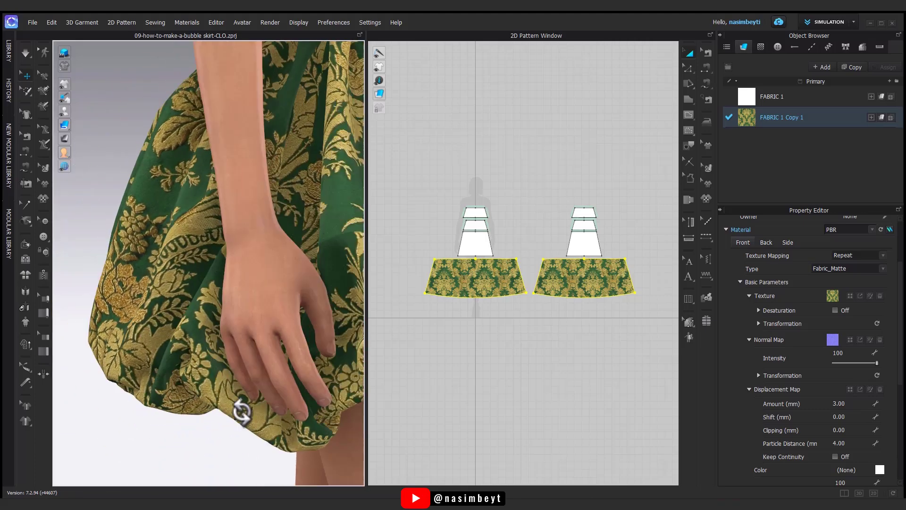
right_click_drag(241, 412, 217, 403)
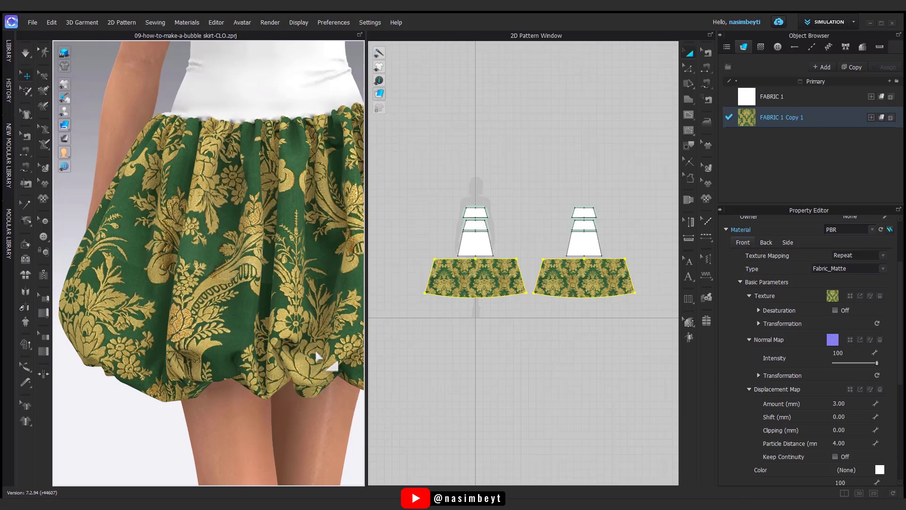
left_click(846, 354)
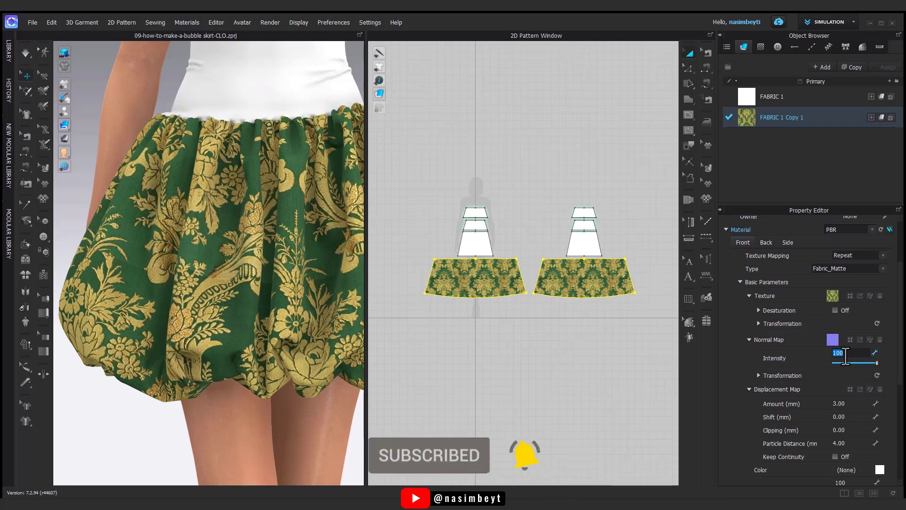
type("20")
key("Return")
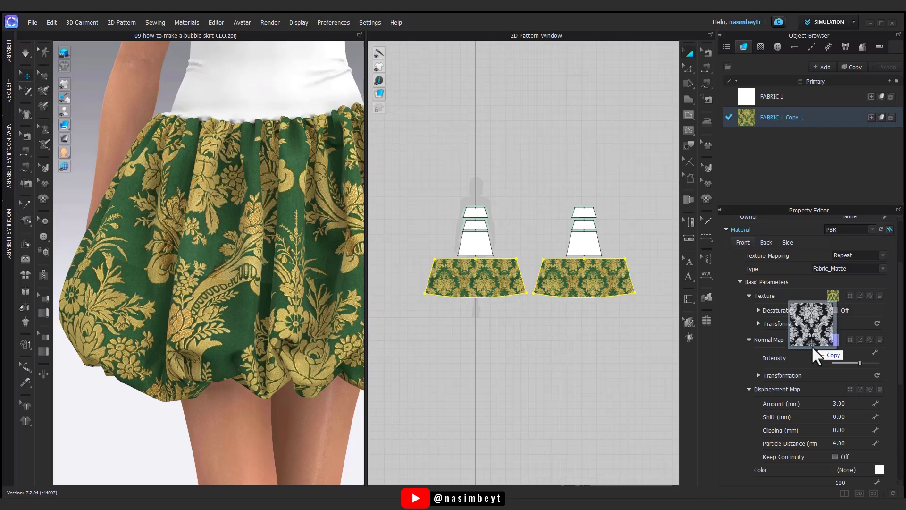
- Put the black-and-white damask image into the displacement map slot, amount left at 0.00 mm
left_click_drag(813, 349, 843, 394)
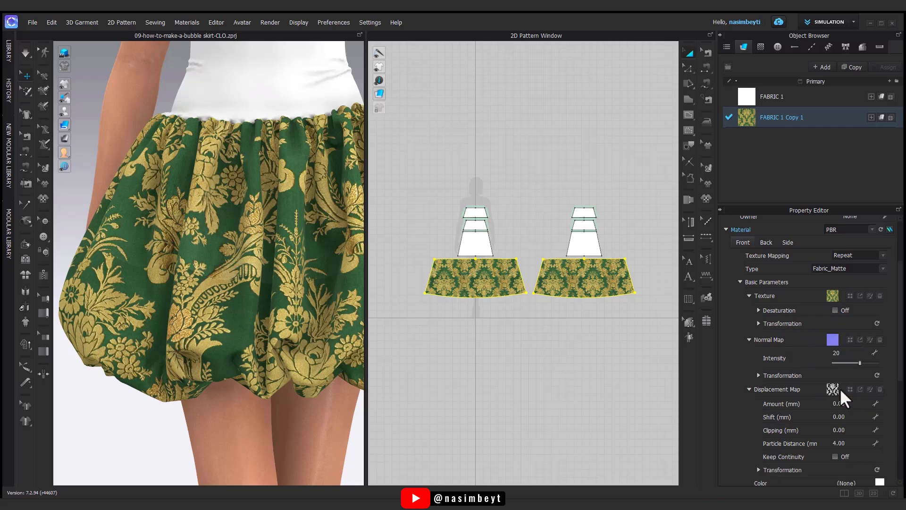
right_click_drag(220, 309, 244, 309)
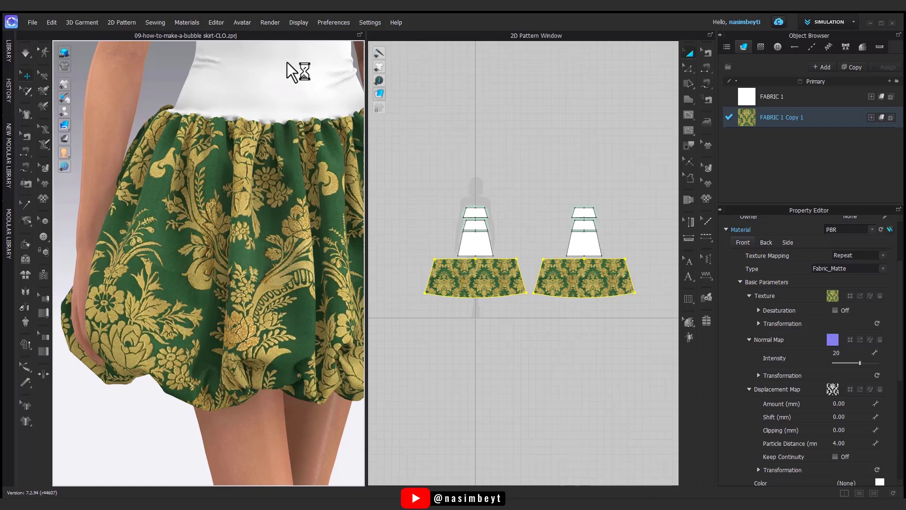
scroll(824, 405, "down", 5)
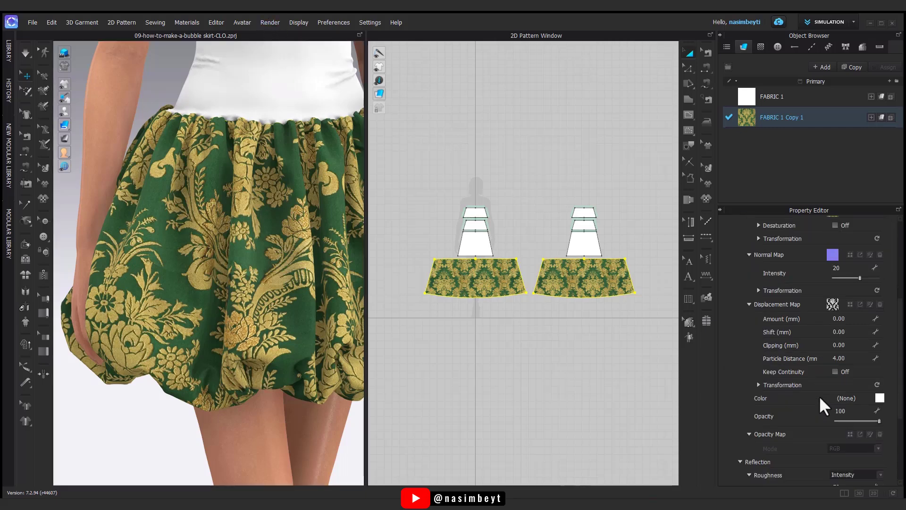
scroll(823, 405, "up", 4)
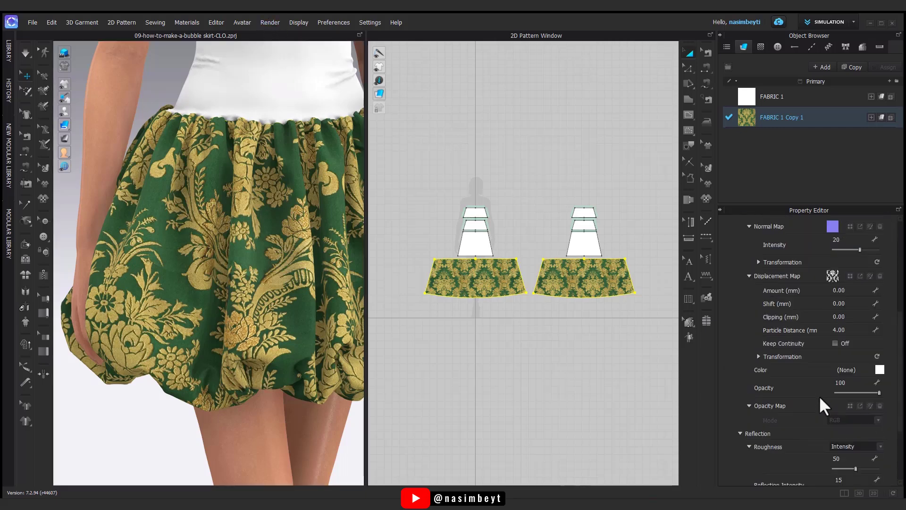
- Select the left skirt pattern piece and zoom in on its green-and-gold damask print
left_click(421, 283)
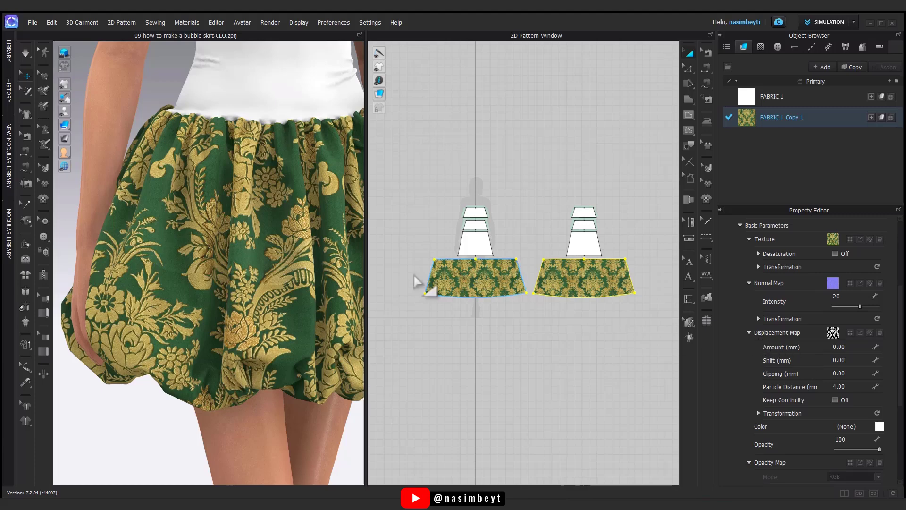
scroll(222, 302, "up", 3)
scroll(460, 282, "up", 8)
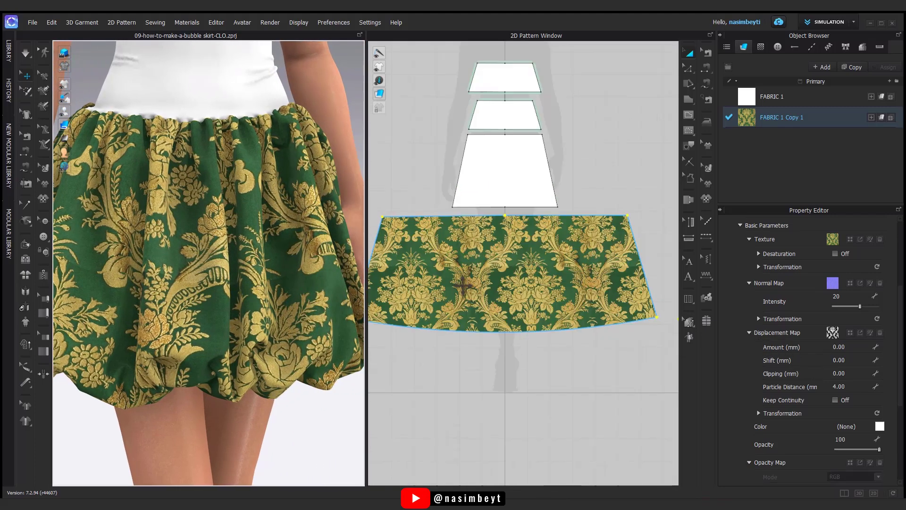
right_click_drag(538, 302, 560, 346)
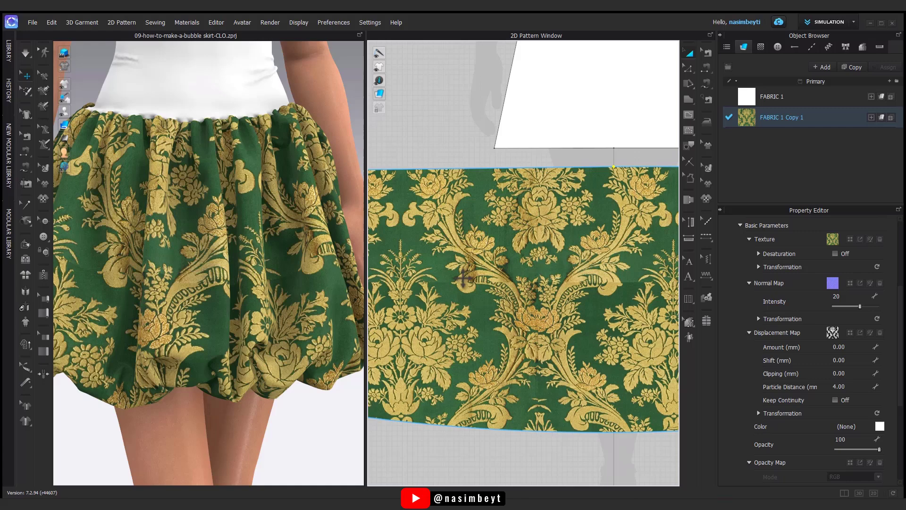
scroll(422, 285, "up", 5)
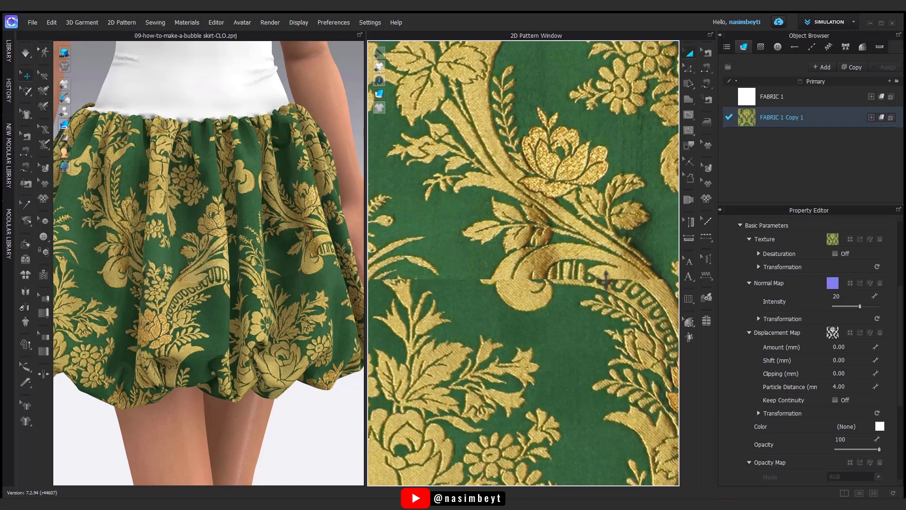
scroll(562, 319, "down", 1)
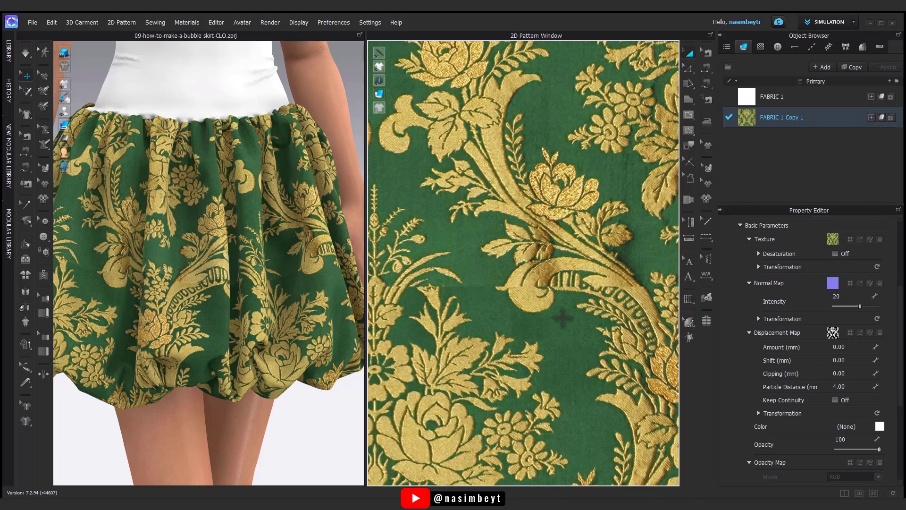
scroll(569, 285, "down", 5)
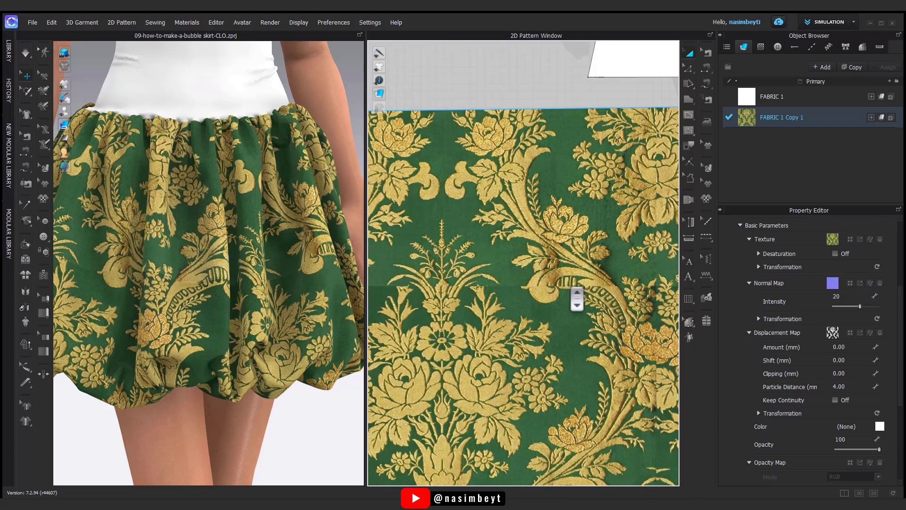
scroll(563, 288, "up", 5)
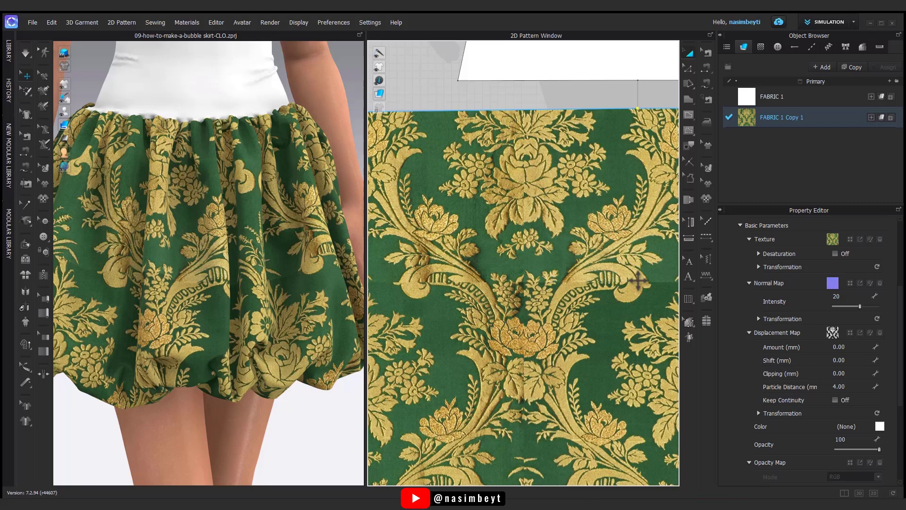
scroll(576, 304, "down", 3)
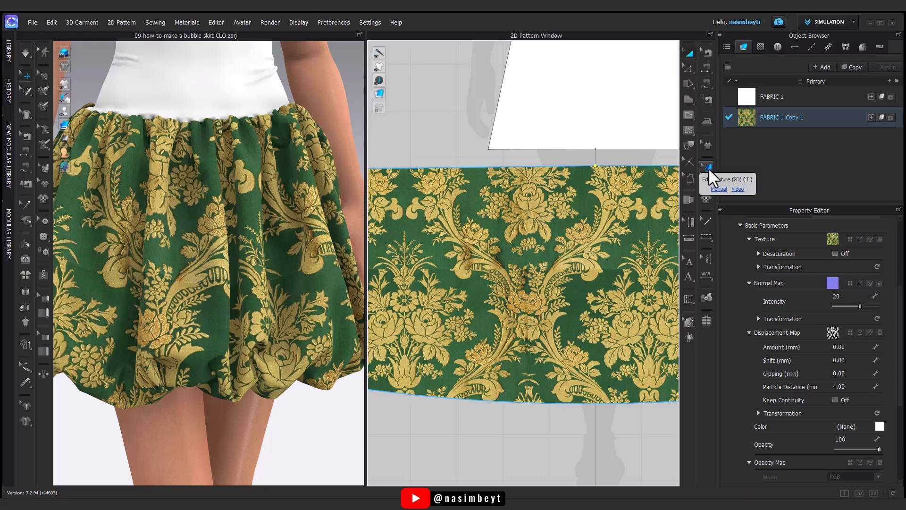
- With Edit Texture (2D), reposition and enlarge the damask print on the first skirt piece
left_click(709, 170)
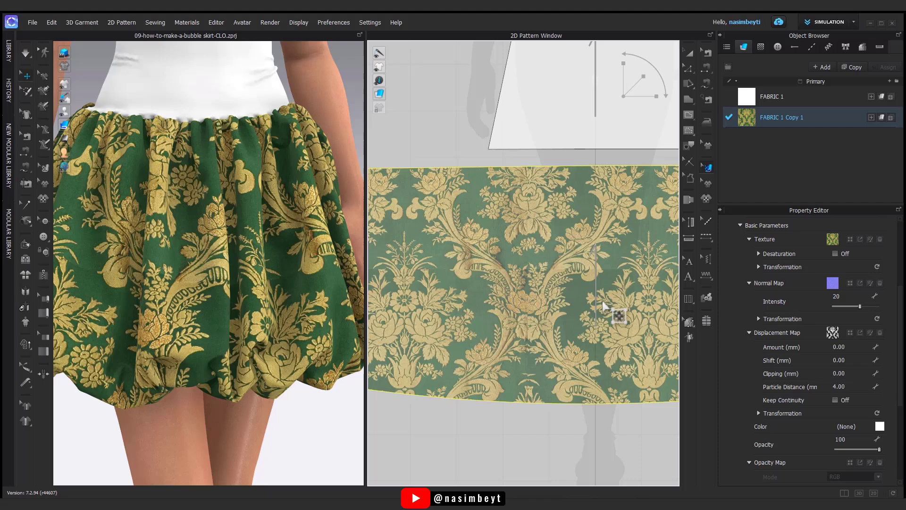
right_click_drag(603, 303, 590, 263)
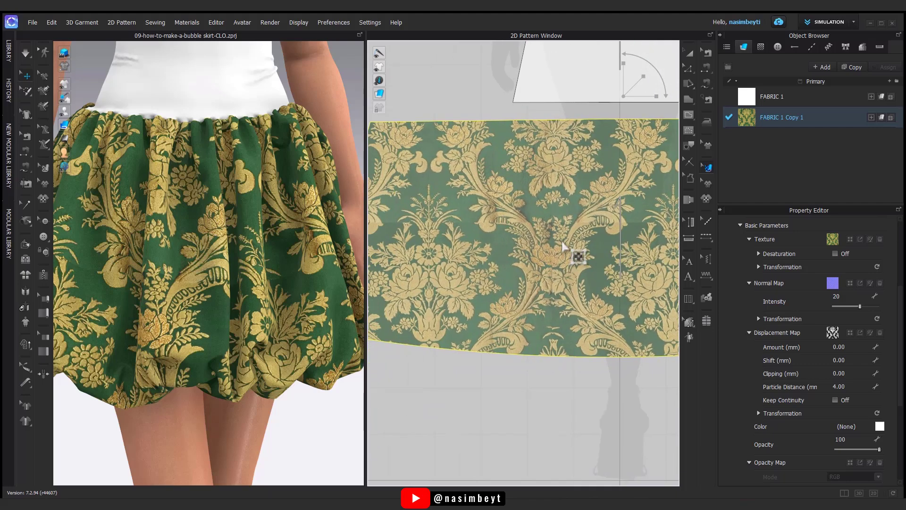
left_click(574, 247)
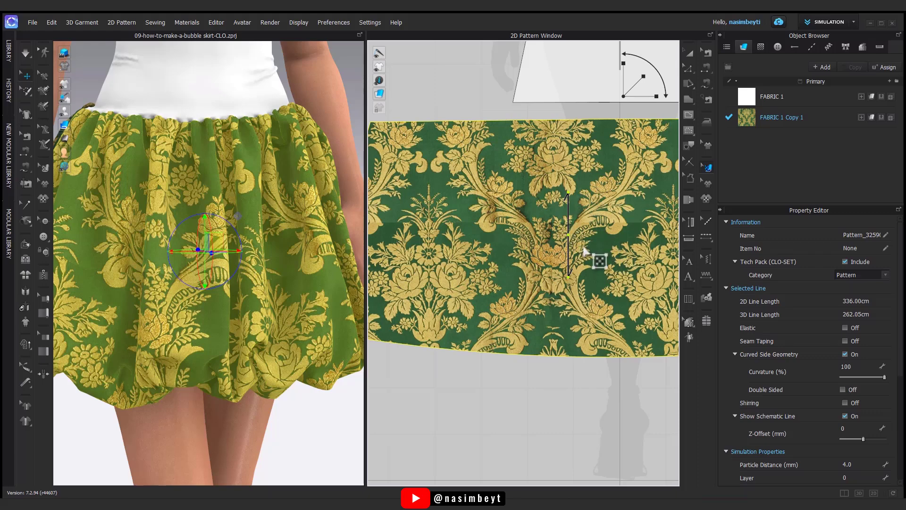
scroll(599, 259, "down", 4)
left_click(547, 232)
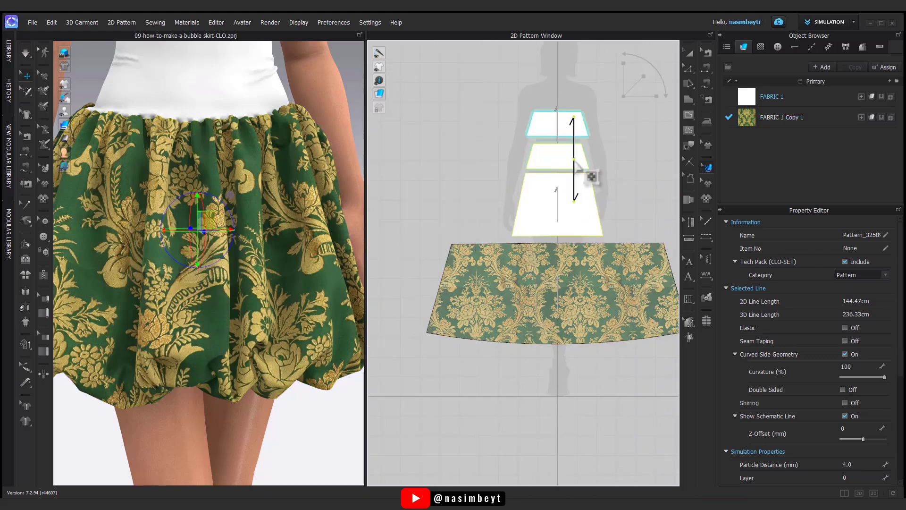
left_click(546, 302)
scroll(547, 297, "up", 5)
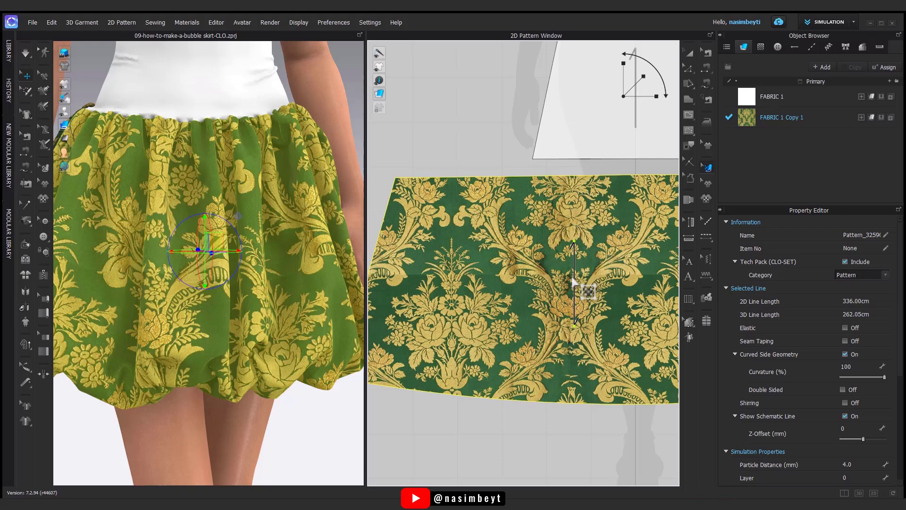
left_click_drag(573, 283, 626, 395)
middle_click_drag(627, 394, 513, 373)
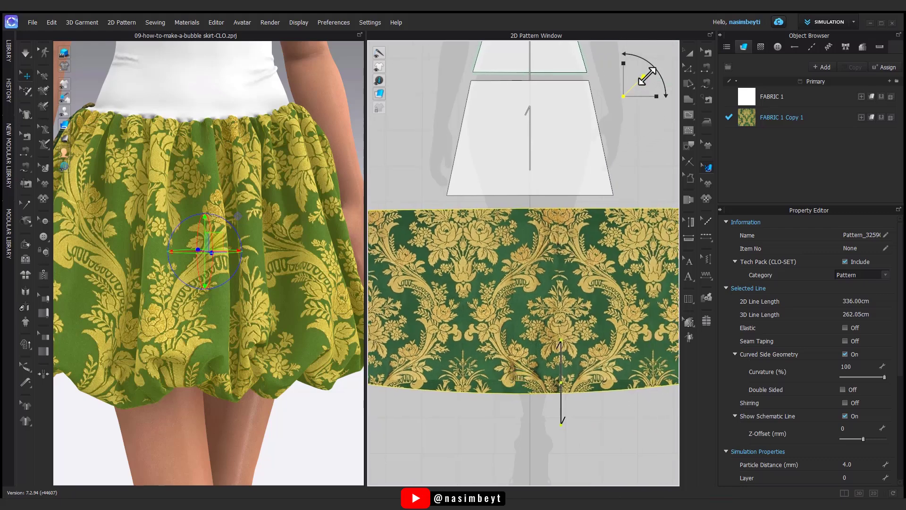
left_click_drag(643, 76, 659, 66)
- Shift the print down on the right skirt piece and check the draped skirt from the side
scroll(502, 289, "down", 3)
scroll(503, 289, "up", 2)
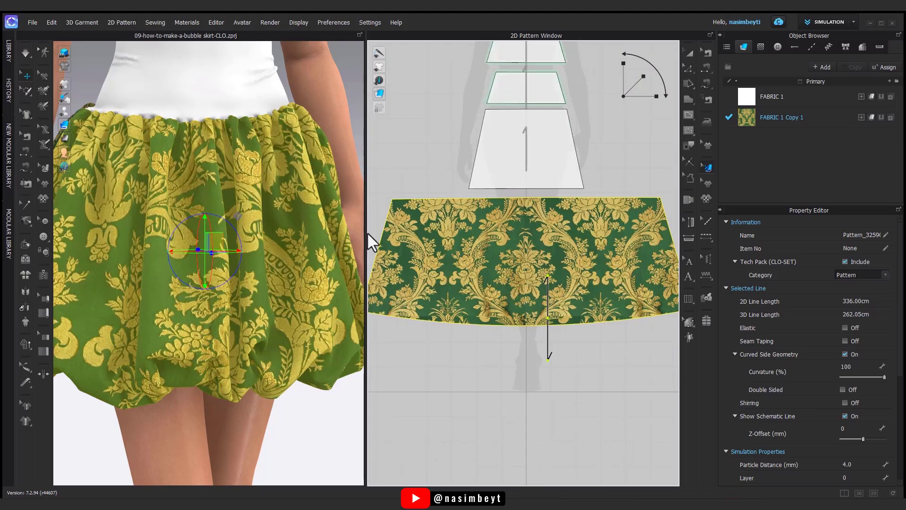
left_click_drag(366, 239, 222, 241)
left_click_drag(505, 304, 567, 330)
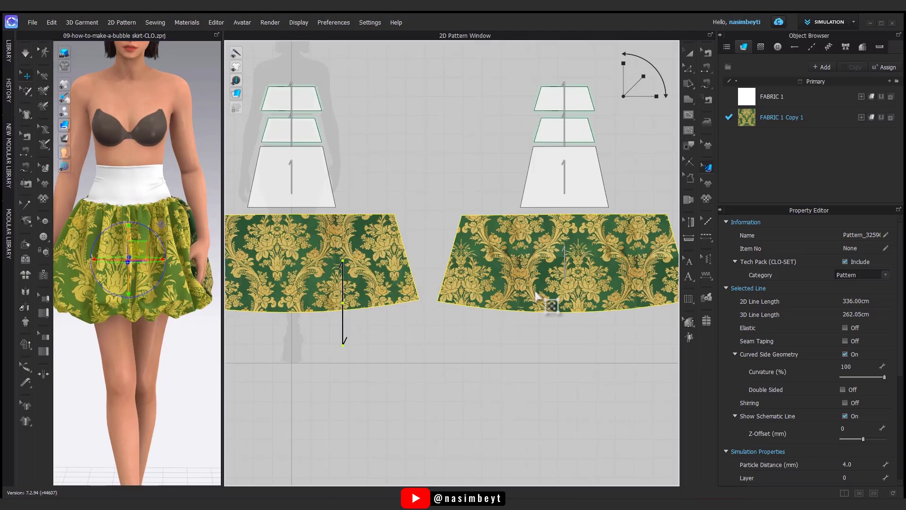
scroll(538, 297, "up", 2)
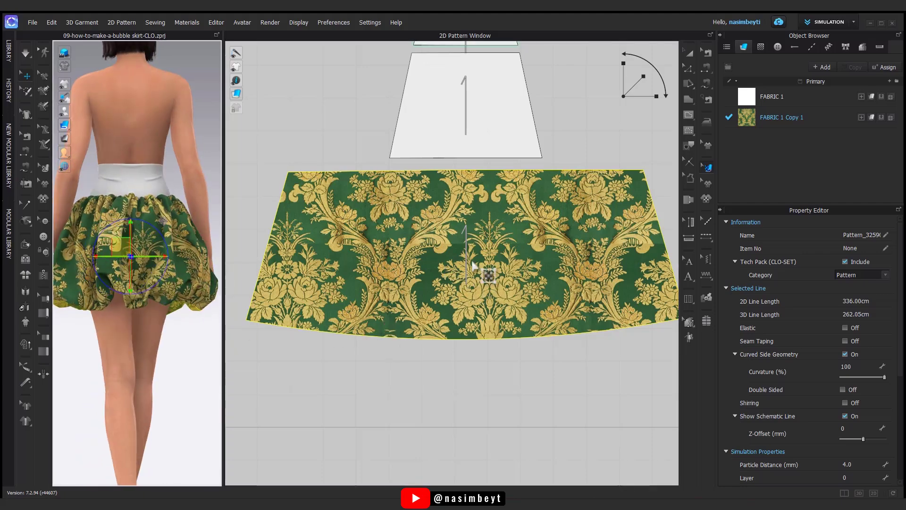
scroll(471, 265, "up", 1)
left_click_drag(473, 261, 455, 374)
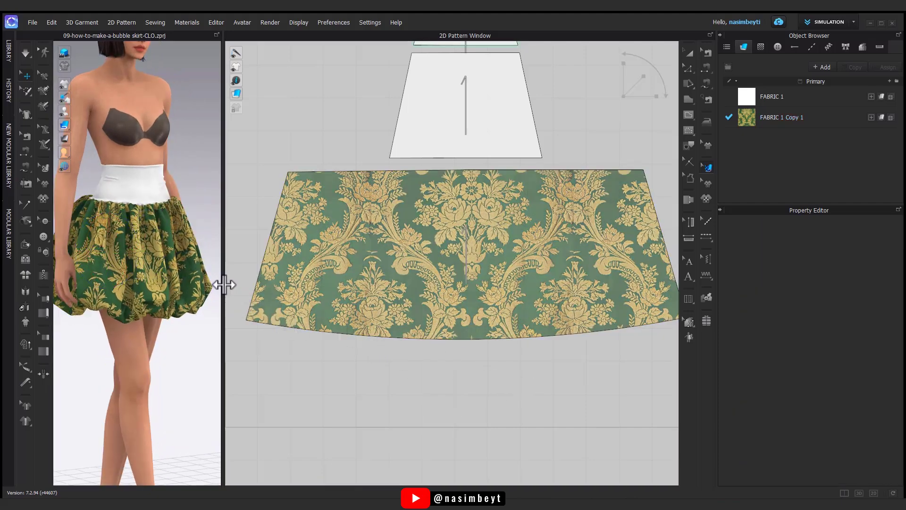
left_click_drag(222, 283, 348, 303)
scroll(186, 395, "up", 3)
right_click_drag(186, 395, 162, 323)
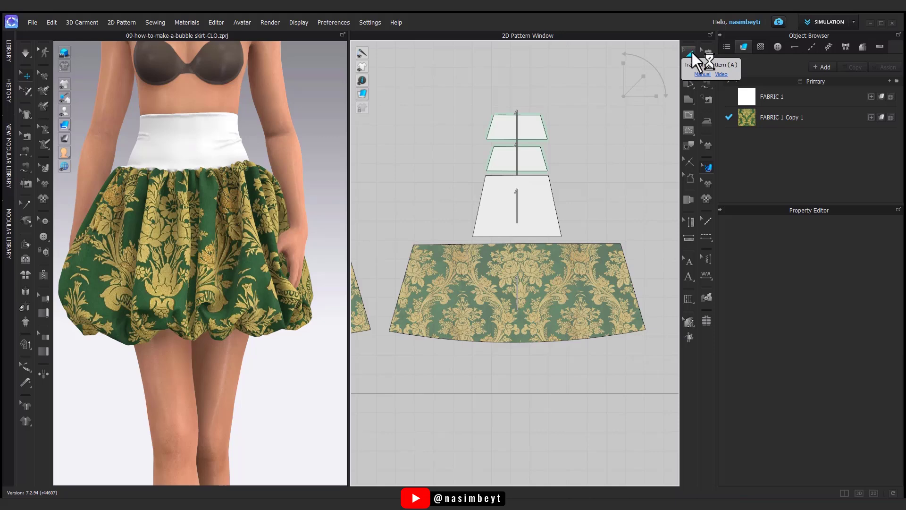
- Return to Transform Pattern and display the FABRIC 1 Copy 1 fabric's properties
left_click(692, 52)
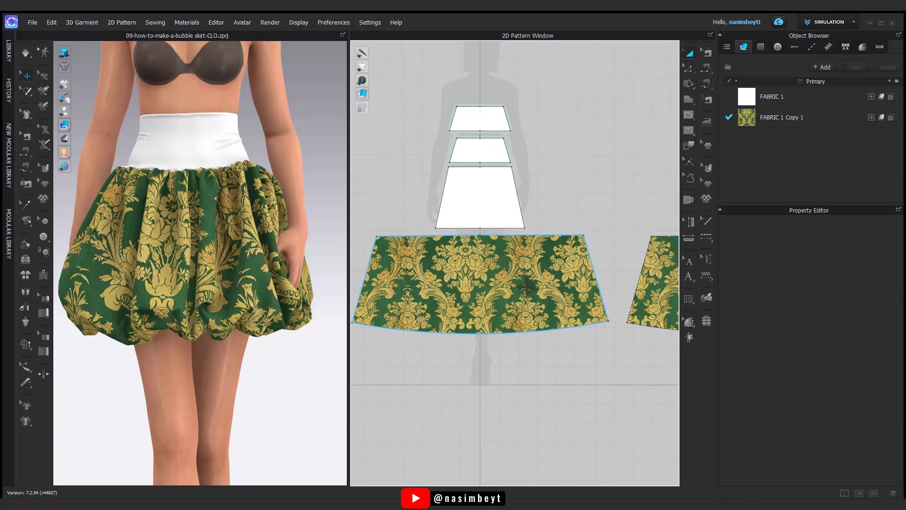
left_click(778, 122)
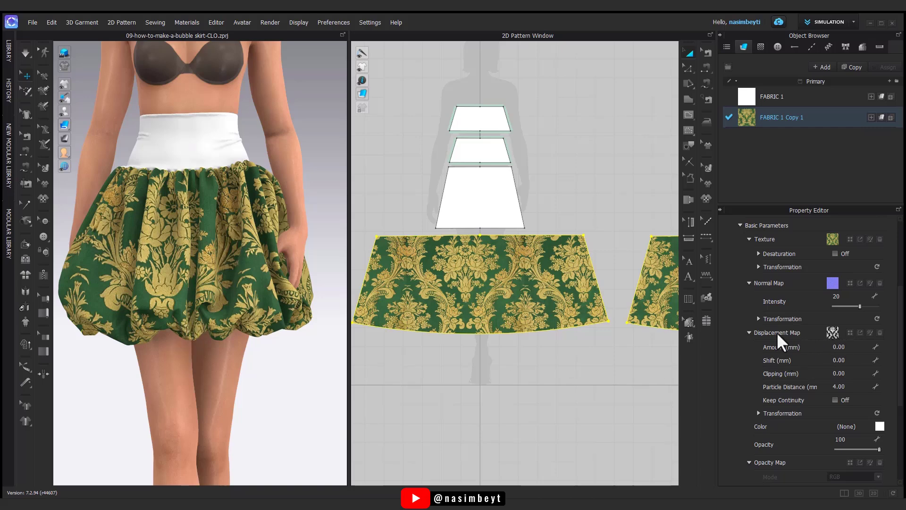
- Launch the interactive render of the damask bubble skirt from the Render menu
left_click(268, 23)
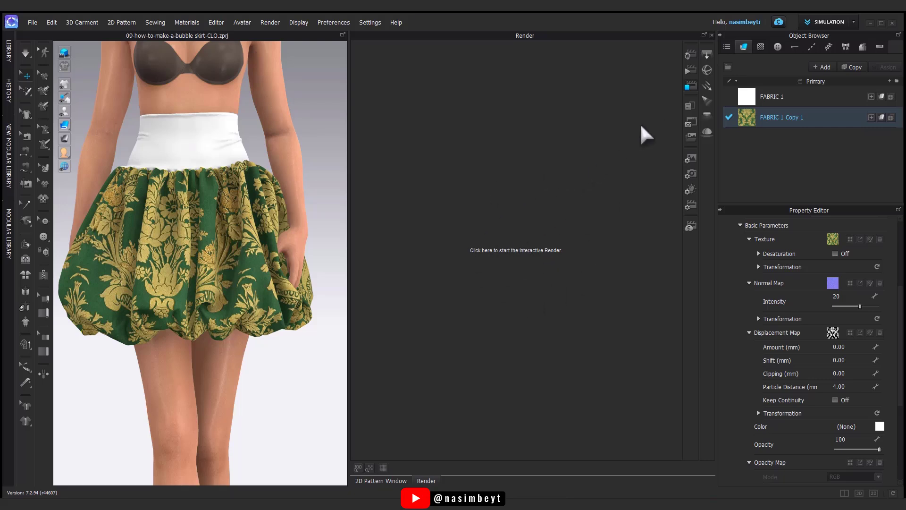
left_click(689, 54)
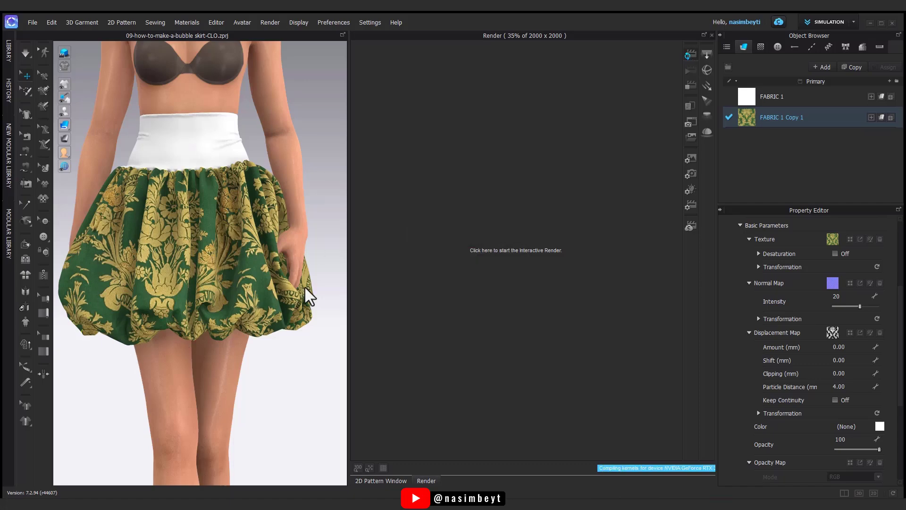
scroll(185, 287, "up", 5)
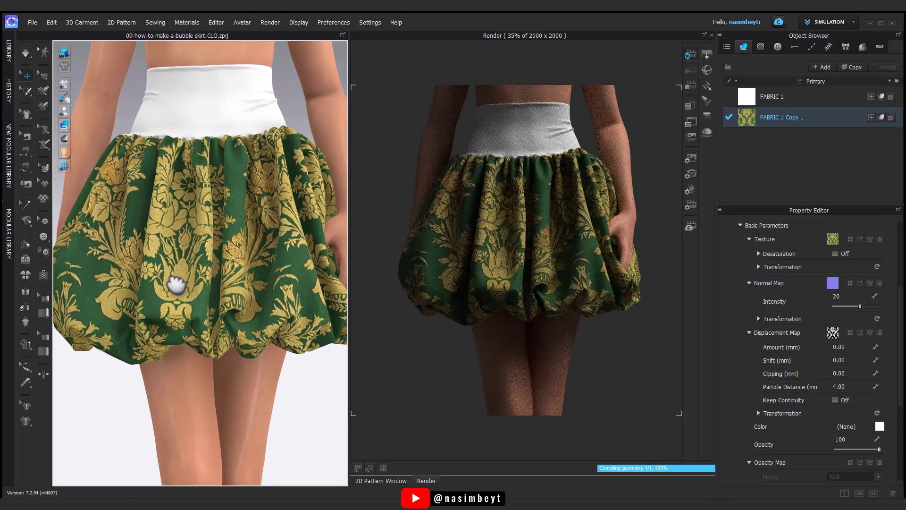
scroll(137, 364, "up", 4)
middle_click_drag(137, 364, 148, 362)
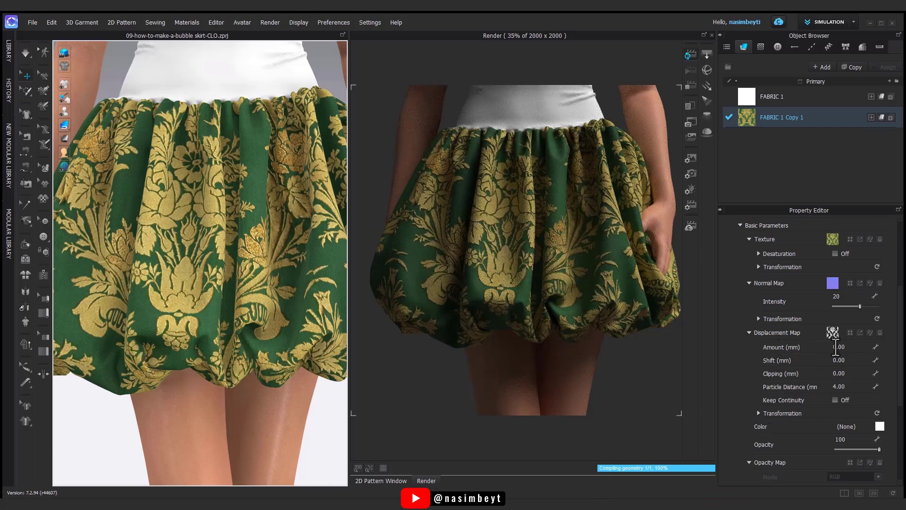
- Set the displacement map amount to 5.00 mm and review the embossed motifs in the render
left_click(839, 347)
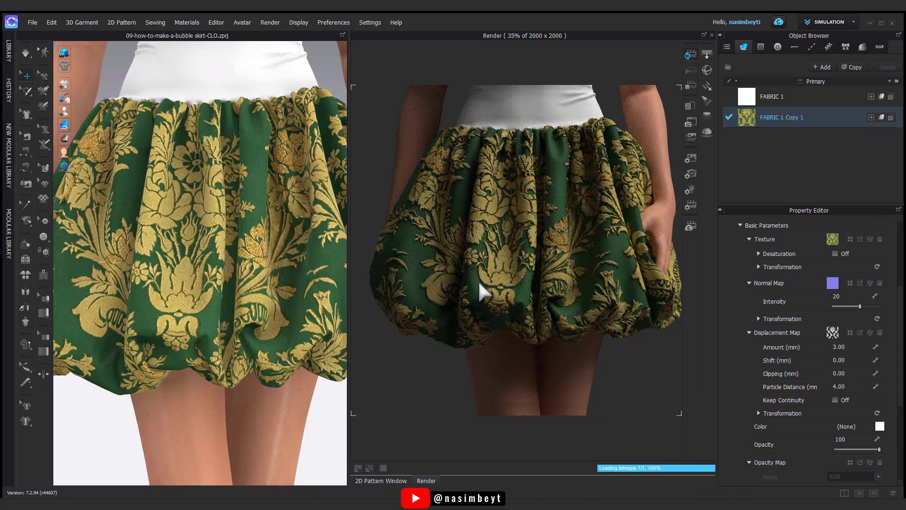
right_click_drag(178, 284, 283, 252)
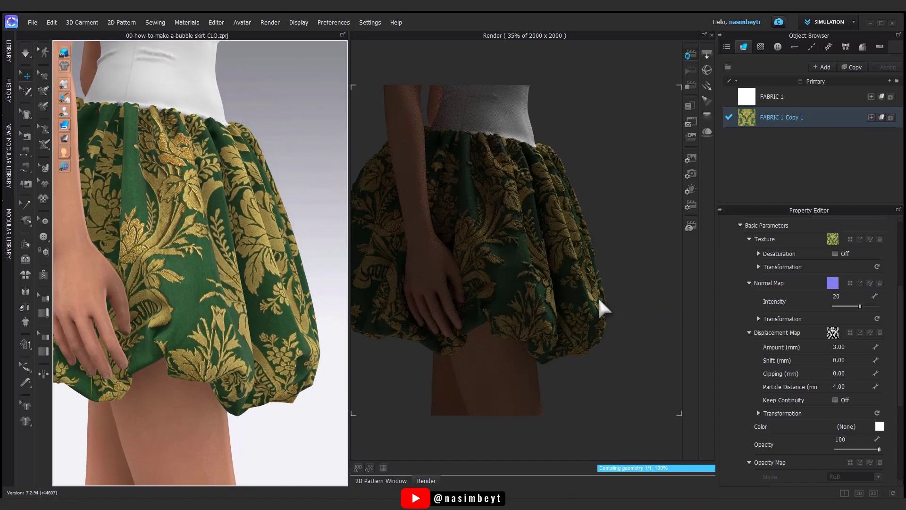
right_click_drag(236, 359, 248, 332)
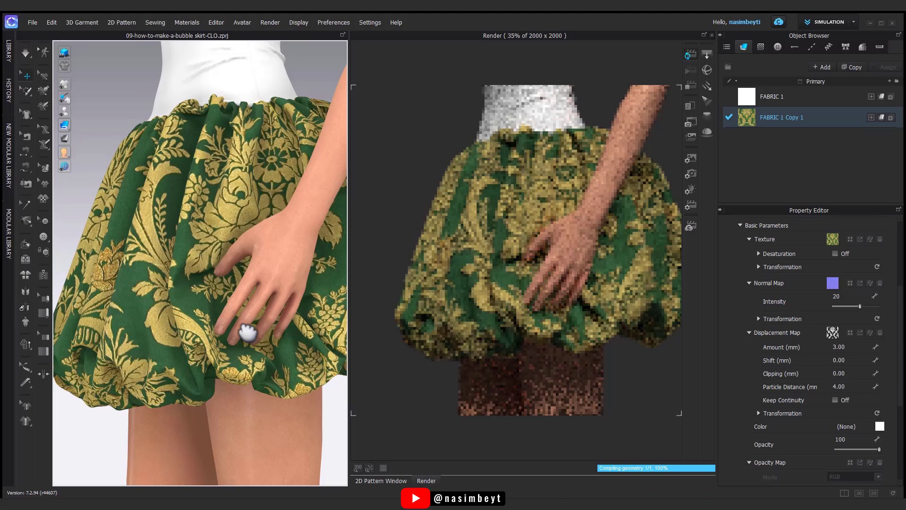
scroll(245, 336, "up", 10)
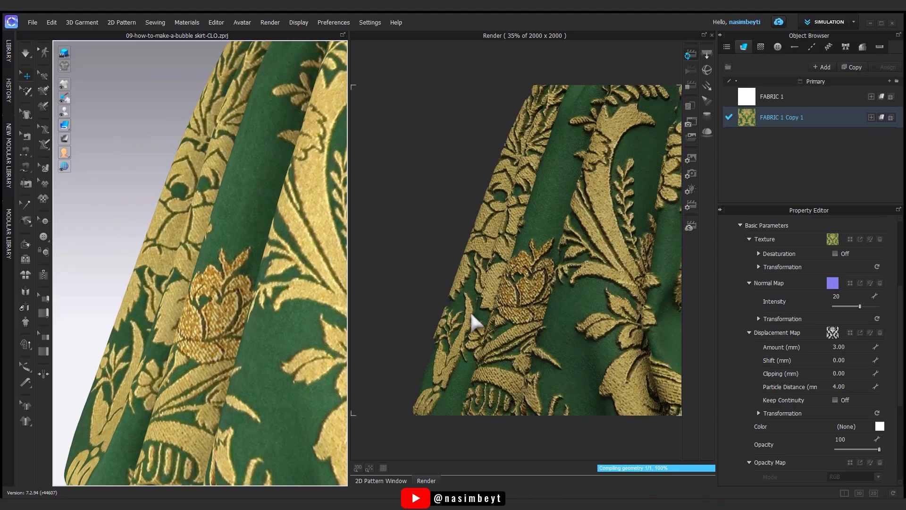
left_click(849, 348)
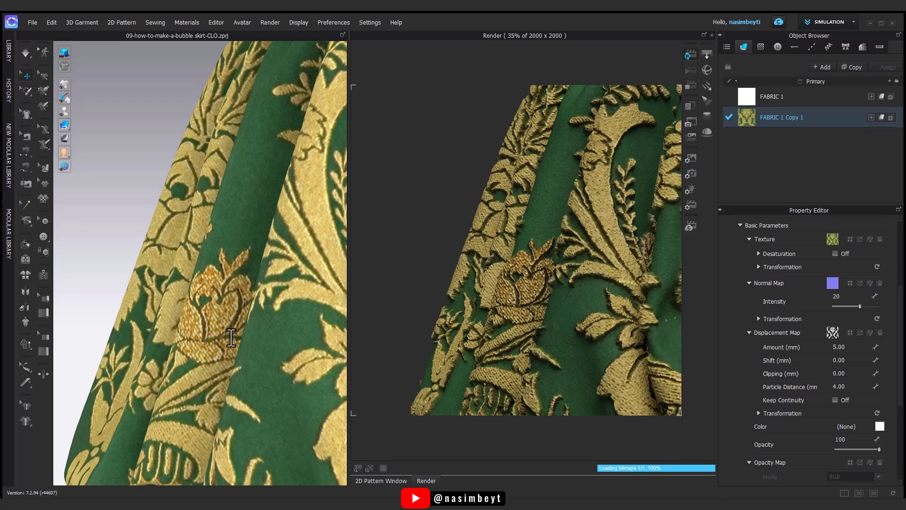
scroll(236, 350, "down", 5)
right_click_drag(227, 368, 187, 377)
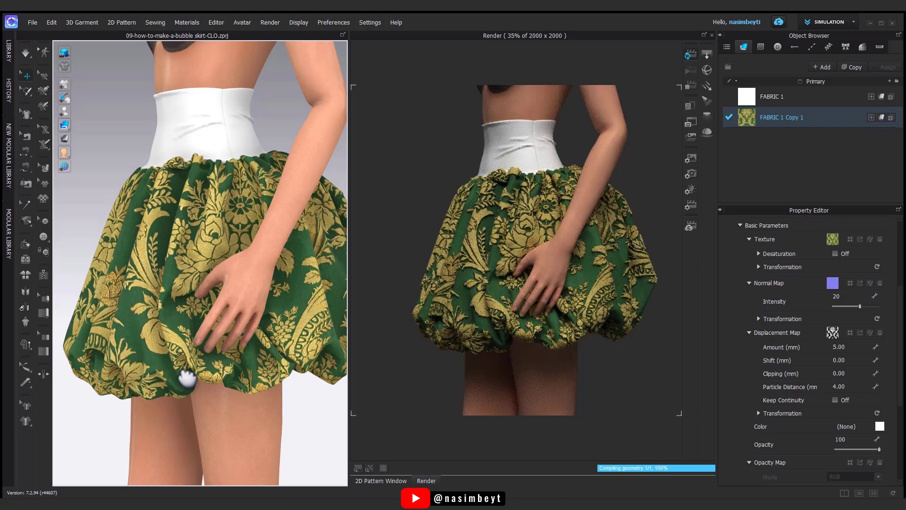
scroll(814, 361, "down", 2)
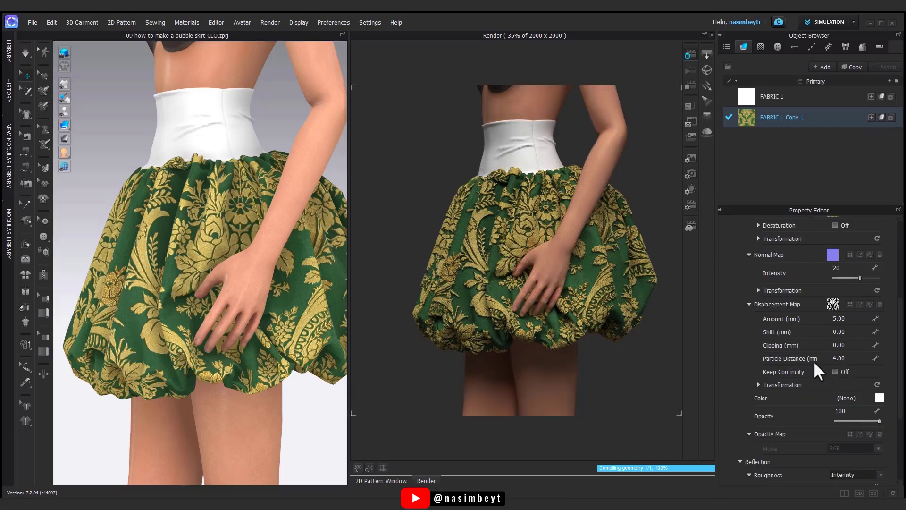
scroll(814, 361, "up", 4)
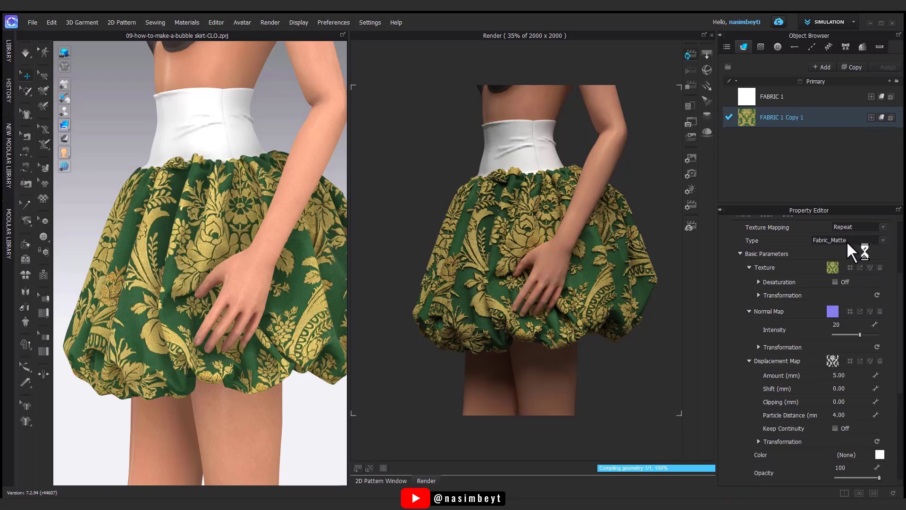
- Try Fabric_Velvet and Leather on the skirt fabric, then settle on Fabric_Silk/Satin
left_click(823, 241)
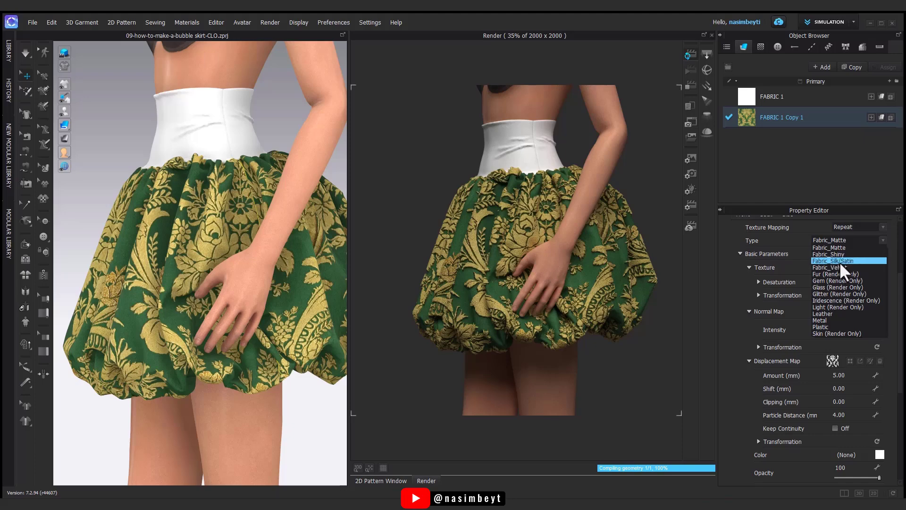
left_click(839, 261)
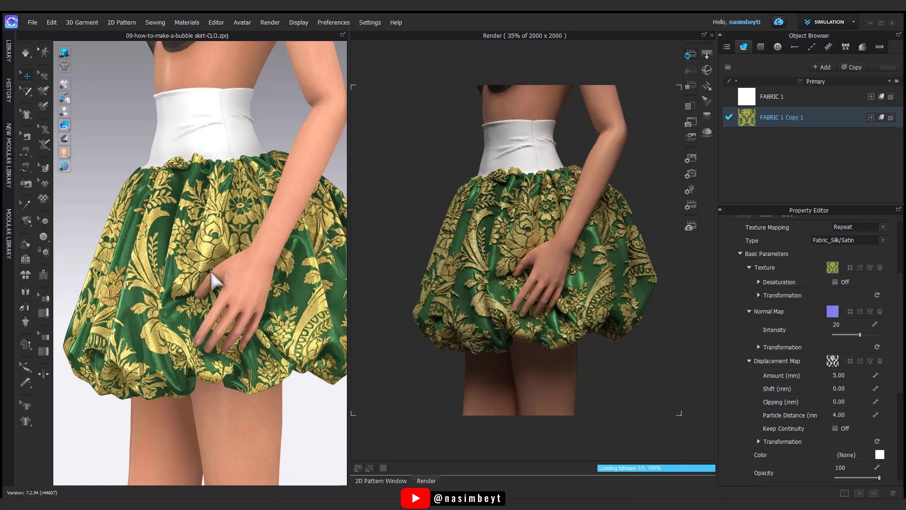
left_click(851, 240)
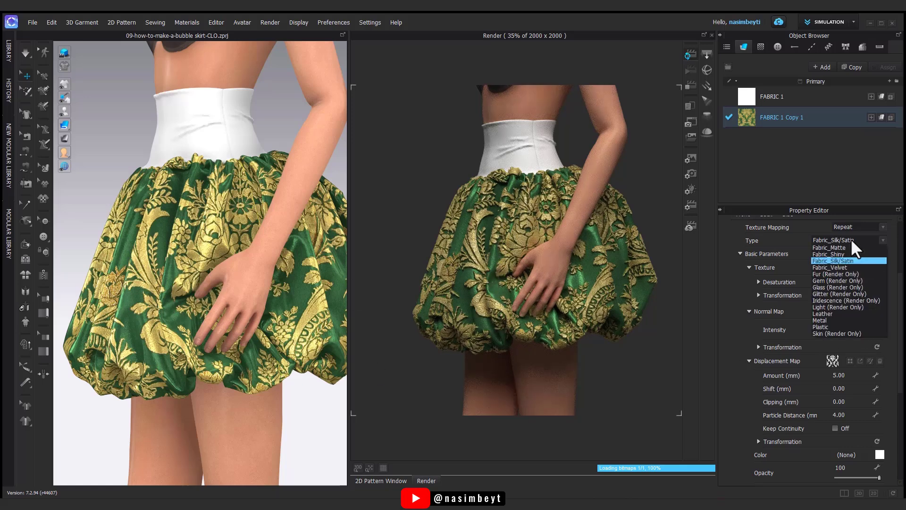
left_click(834, 269)
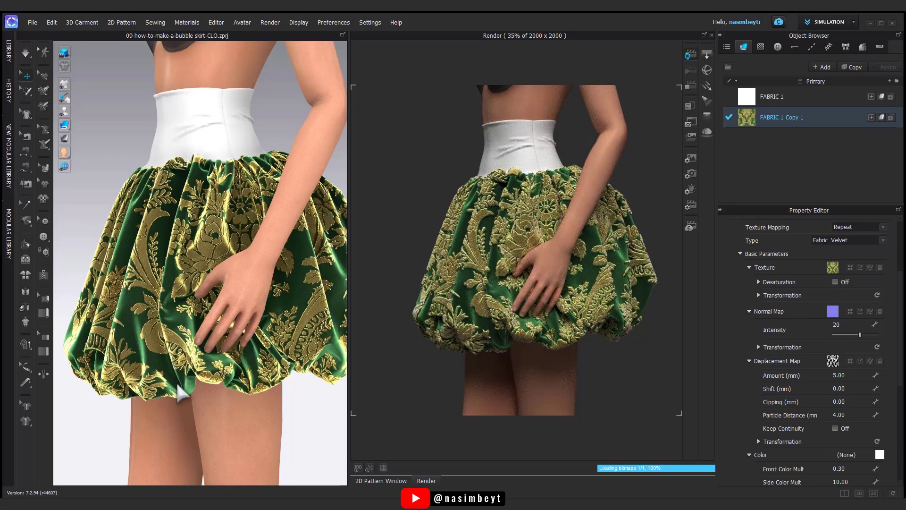
left_click(829, 238)
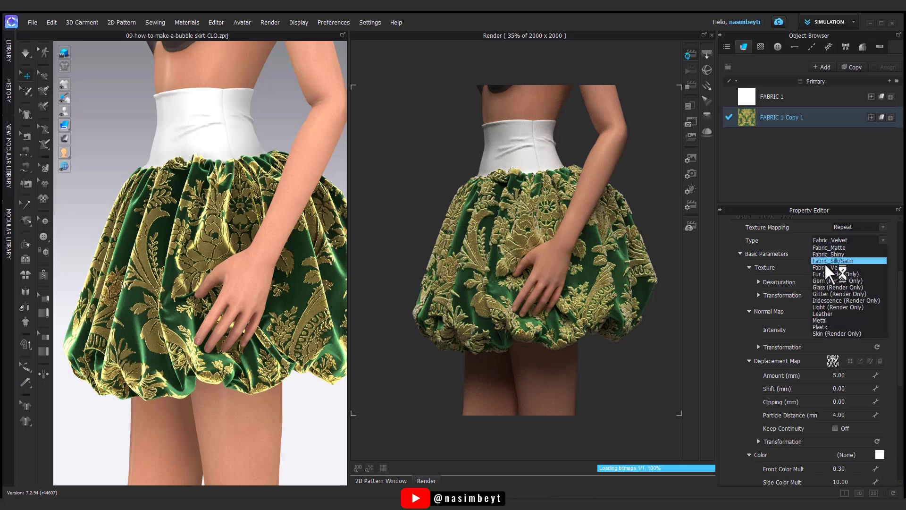
left_click(824, 313)
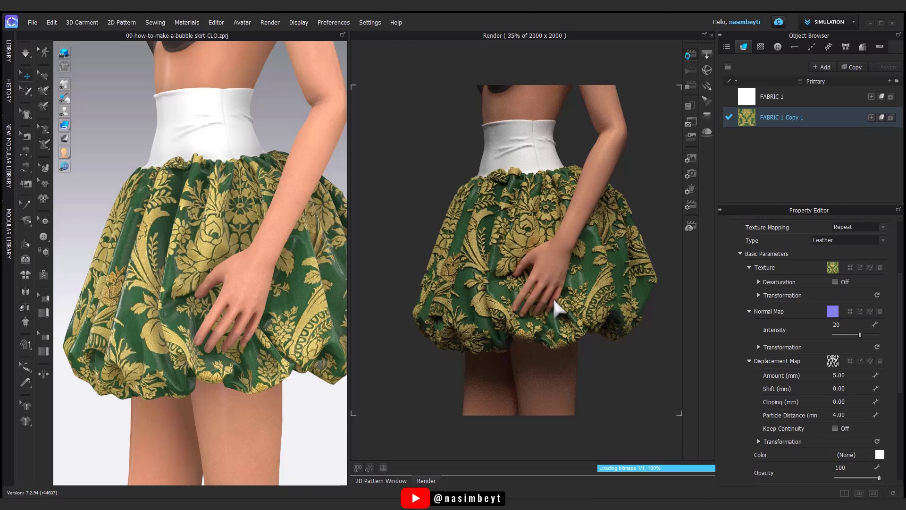
left_click(826, 240)
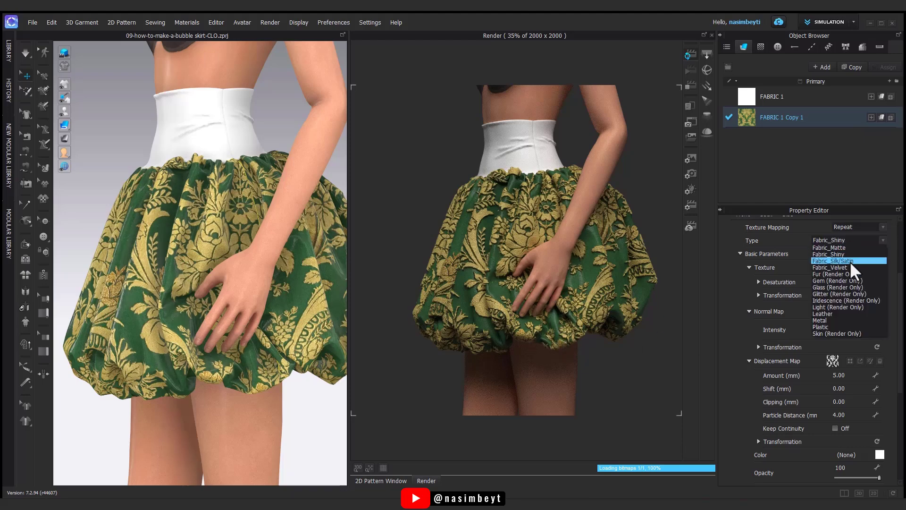
left_click(850, 262)
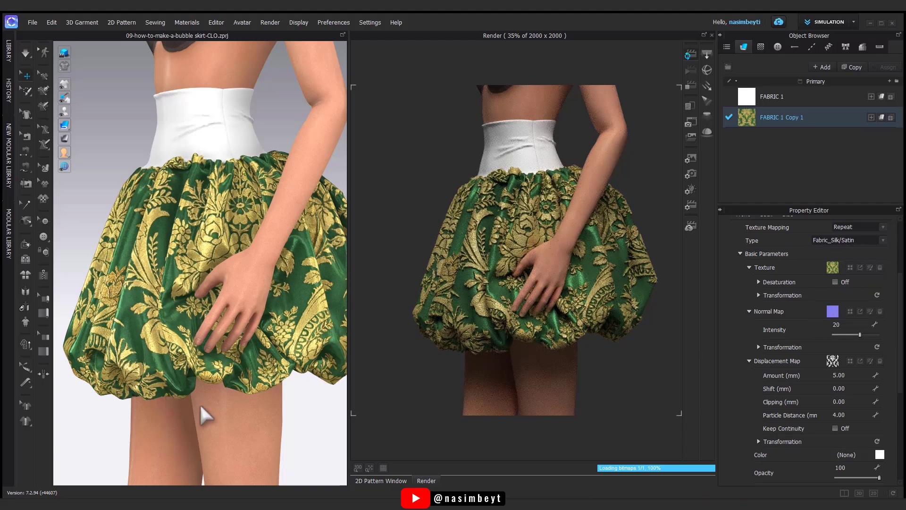
right_click_drag(202, 414, 228, 421)
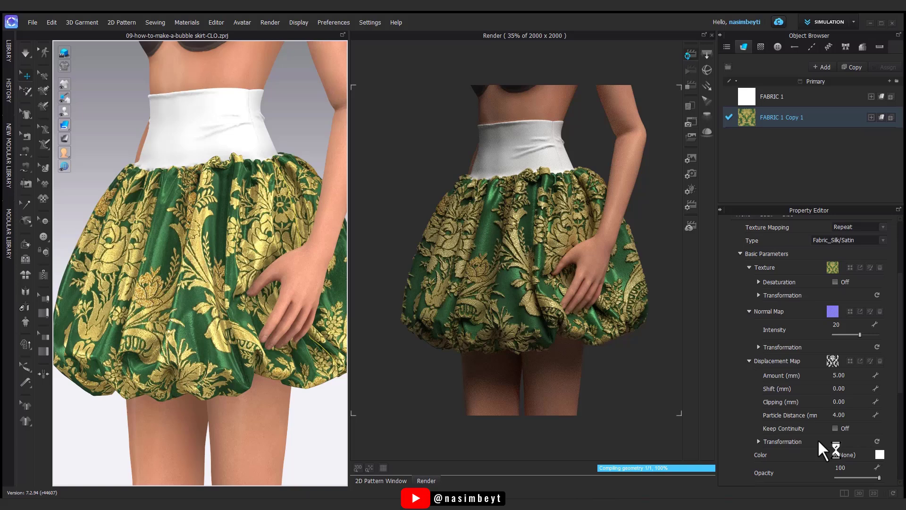
scroll(835, 401, "down", 3)
scroll(833, 401, "up", 4)
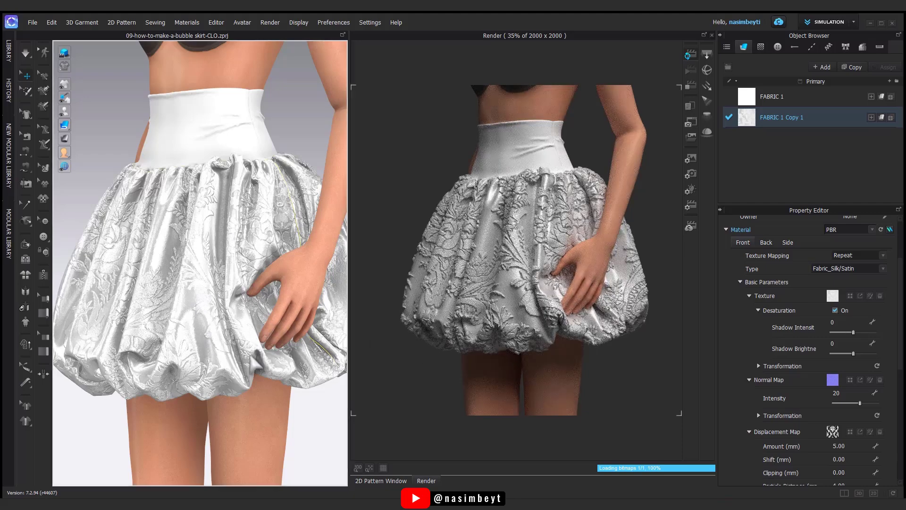
- Preview blue, purple, yellow-green and orange, then apply beige F8D9A2 to the skirt fabric
right_click_drag(226, 355, 277, 360)
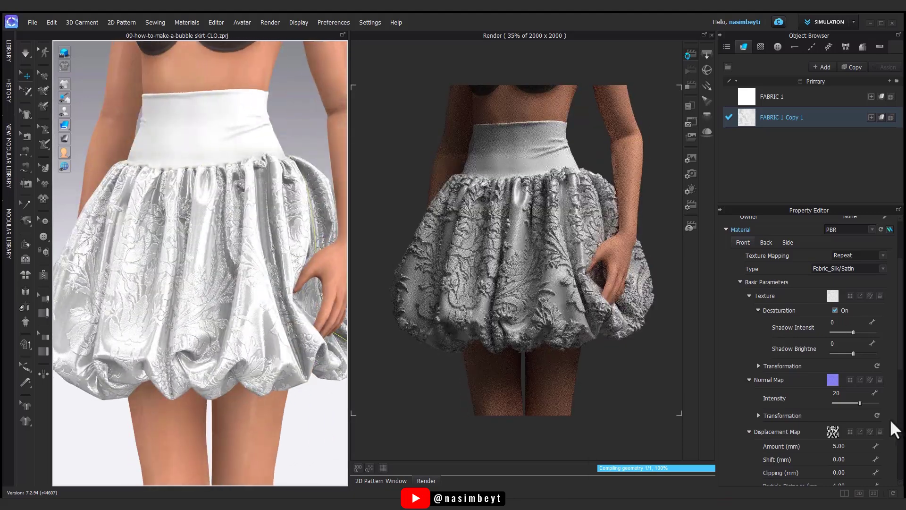
scroll(863, 429, "down", 4)
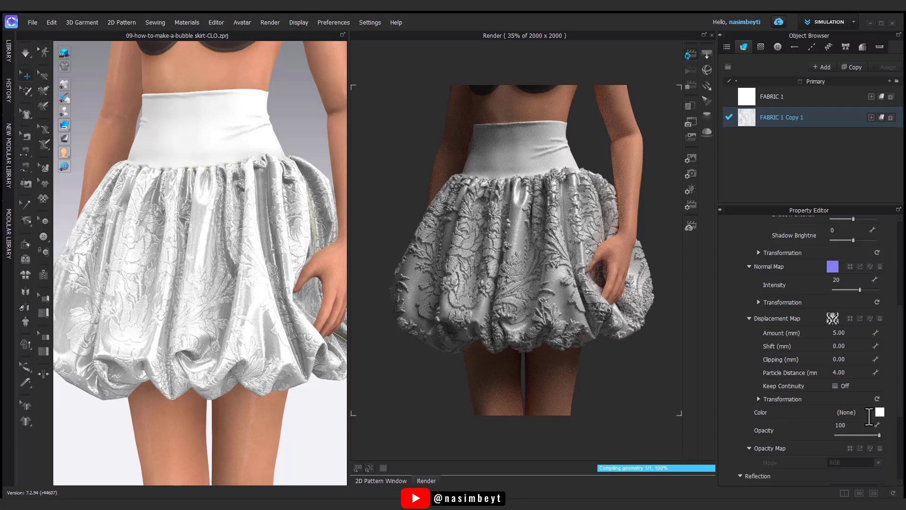
left_click(880, 412)
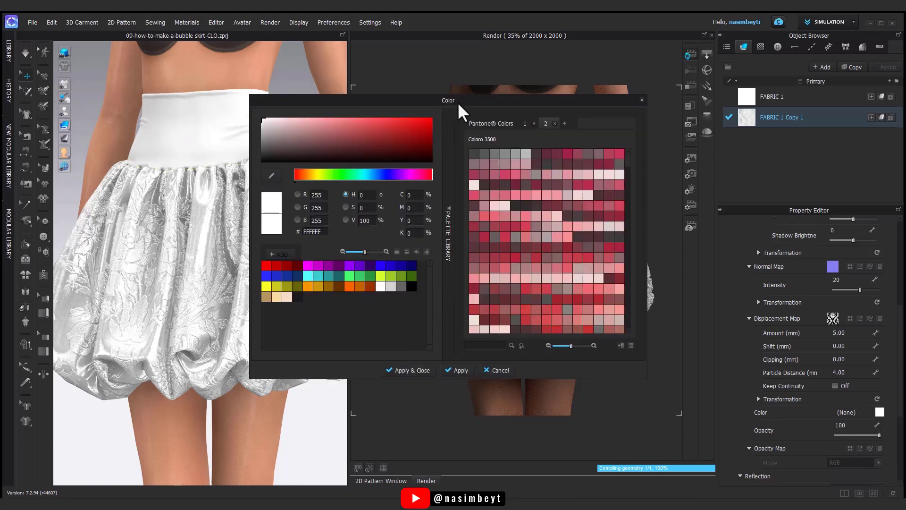
left_click_drag(457, 102, 224, 81)
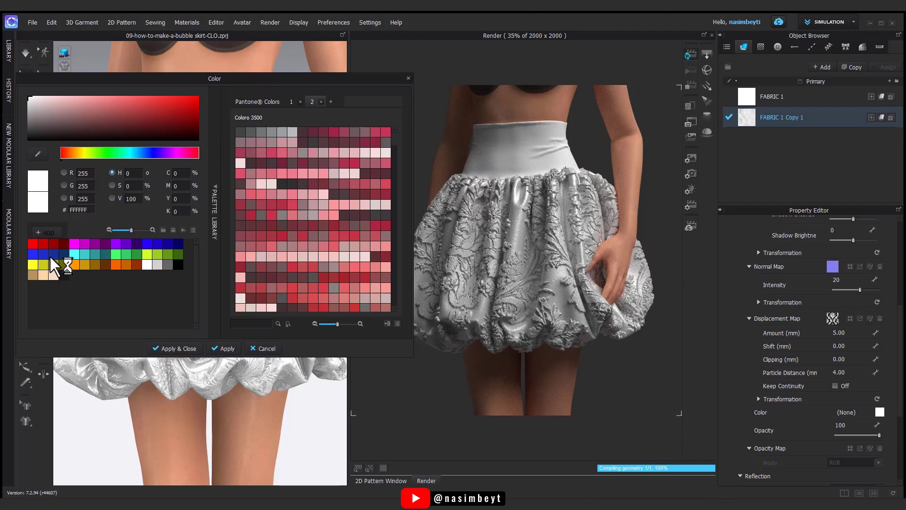
left_click(50, 256)
left_click(116, 243)
left_click(147, 254)
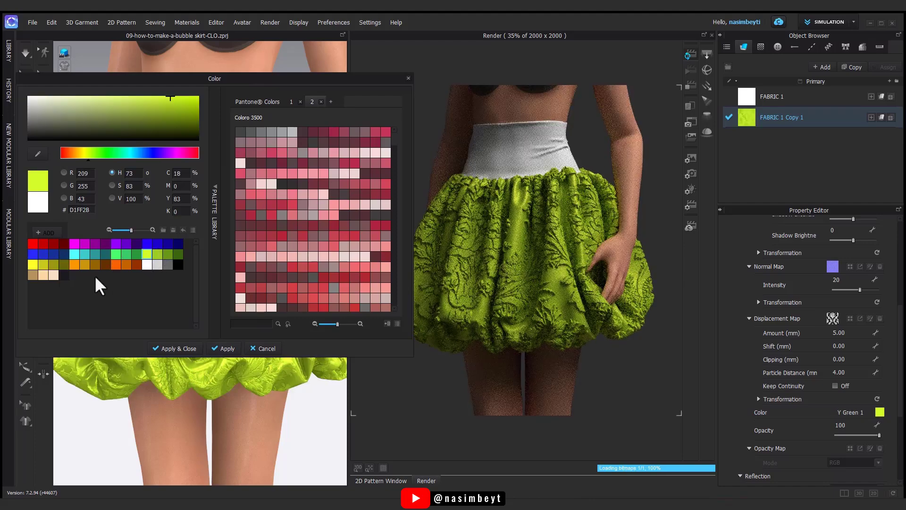
left_click(95, 264)
left_click(43, 274)
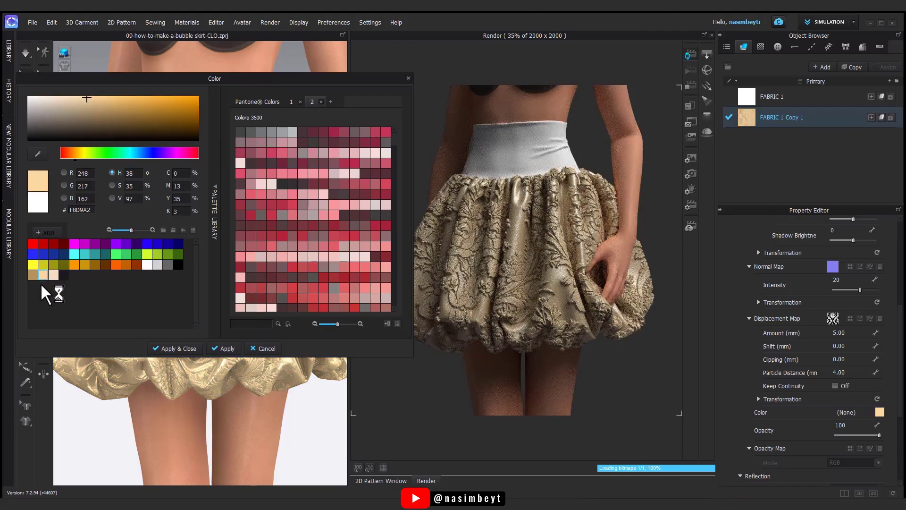
left_click(177, 349)
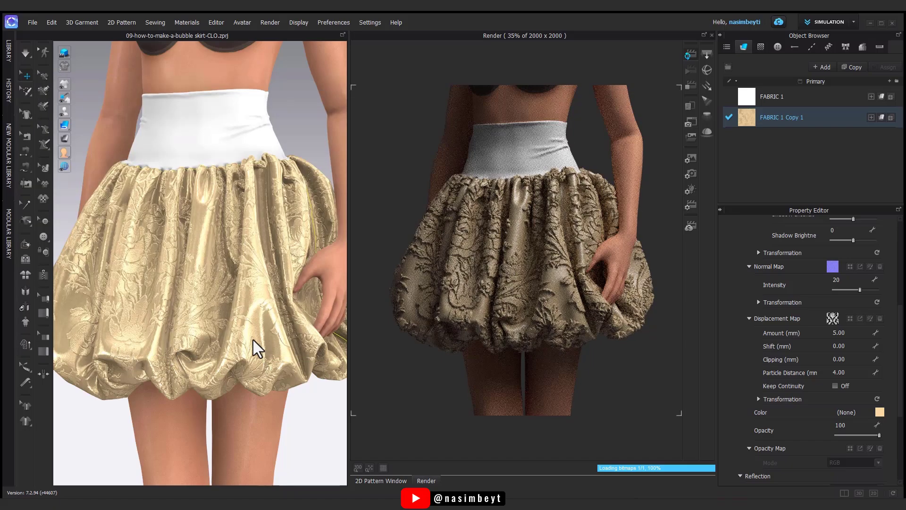
right_click_drag(194, 359, 232, 364)
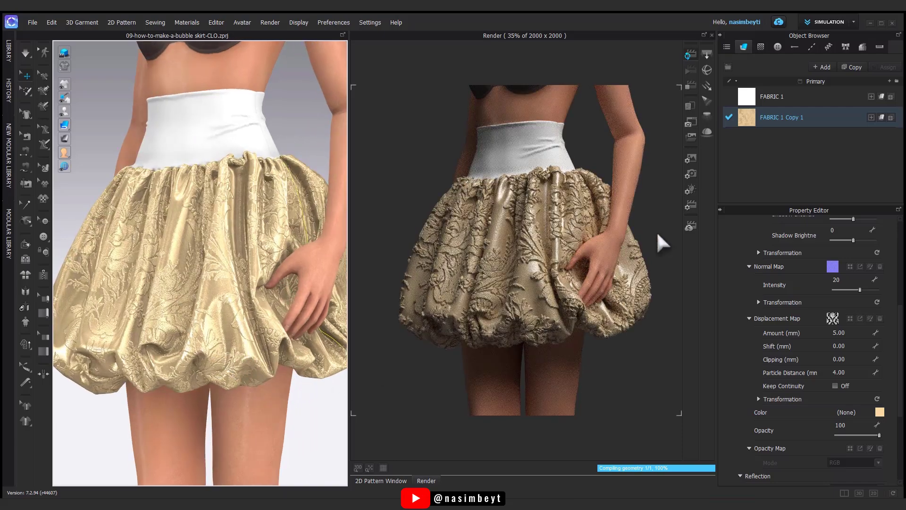
- Set the waistband fabric FABRIC 1 colour to beige F8D9A2
left_click(803, 98)
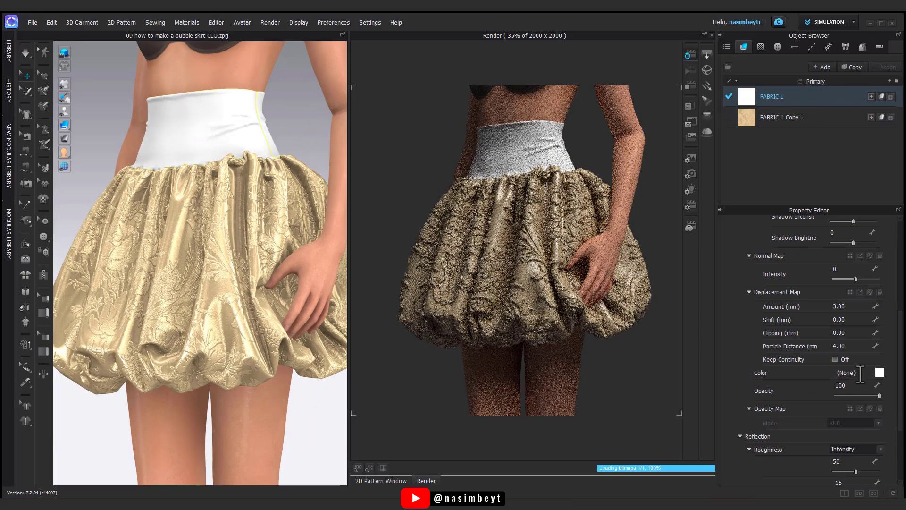
left_click(879, 372)
left_click(43, 275)
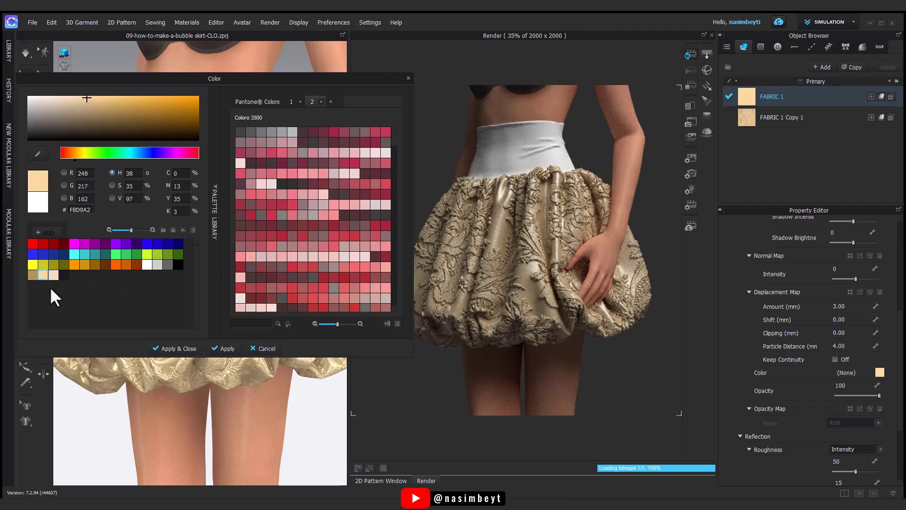
left_click(175, 348)
- Change FABRIC 1's material type to Fabric_Silk/Satin for a shiny waistband
scroll(785, 325, "up", 3)
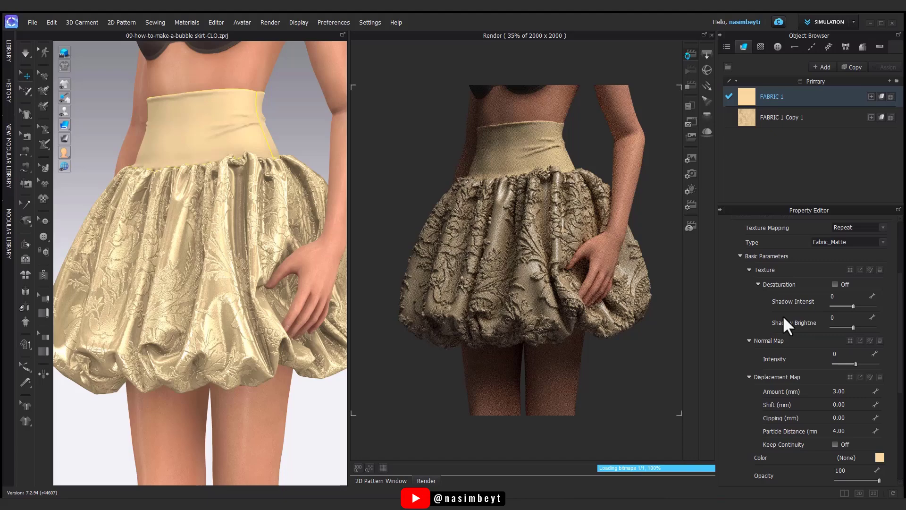
scroll(786, 325, "up", 2)
left_click(844, 355)
left_click(833, 368)
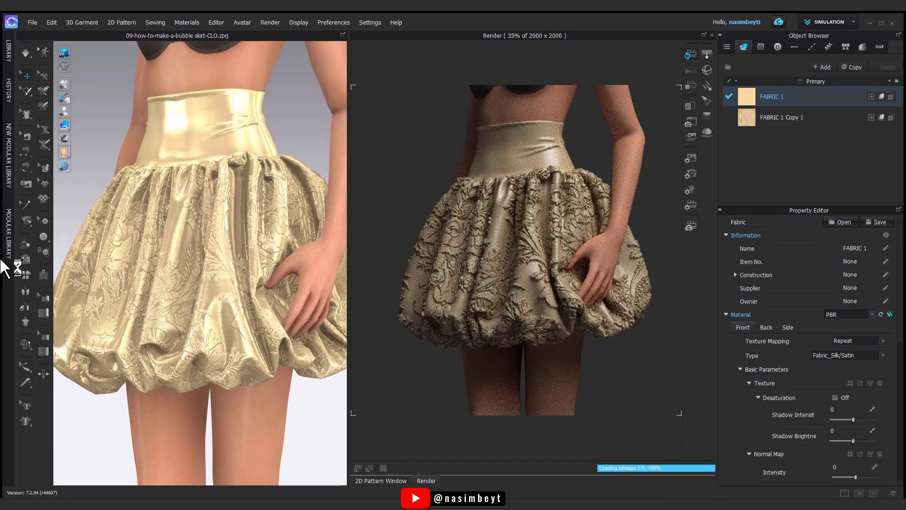
right_click_drag(256, 313, 253, 307)
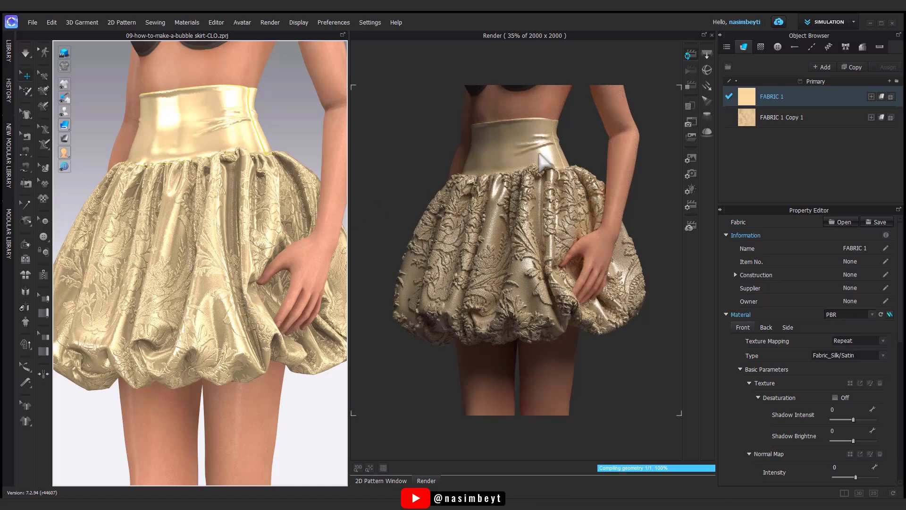
- Stop the interactive render and inspect the finished satin skirt from several angles
left_click(690, 86)
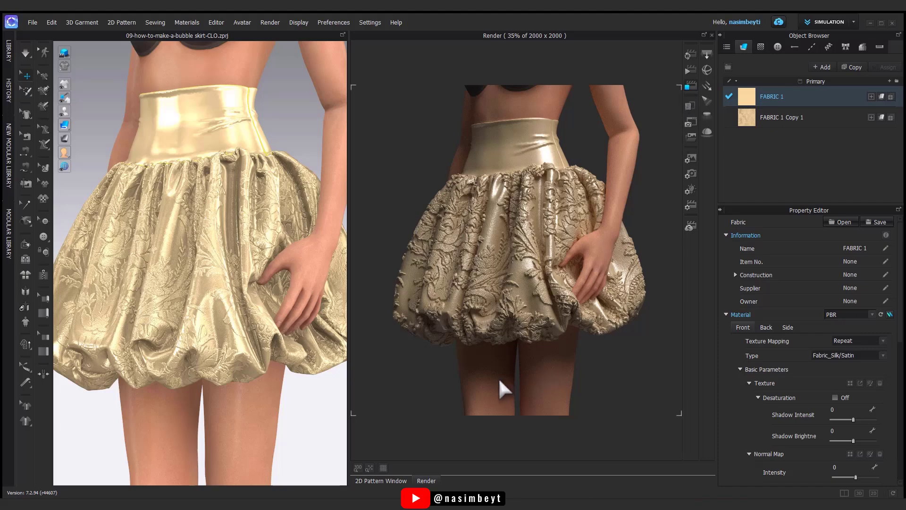
scroll(212, 415, "down", 4)
middle_click_drag(212, 425, 180, 401)
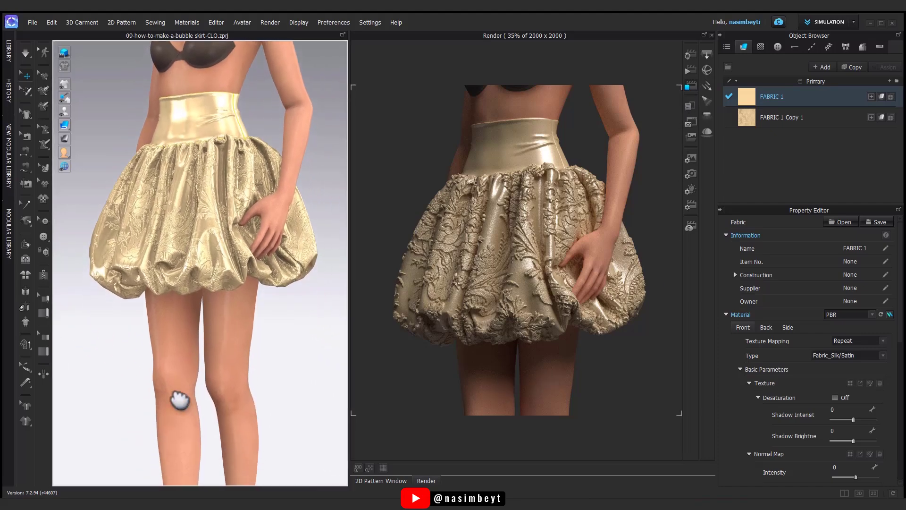
right_click_drag(179, 400, 634, 391)
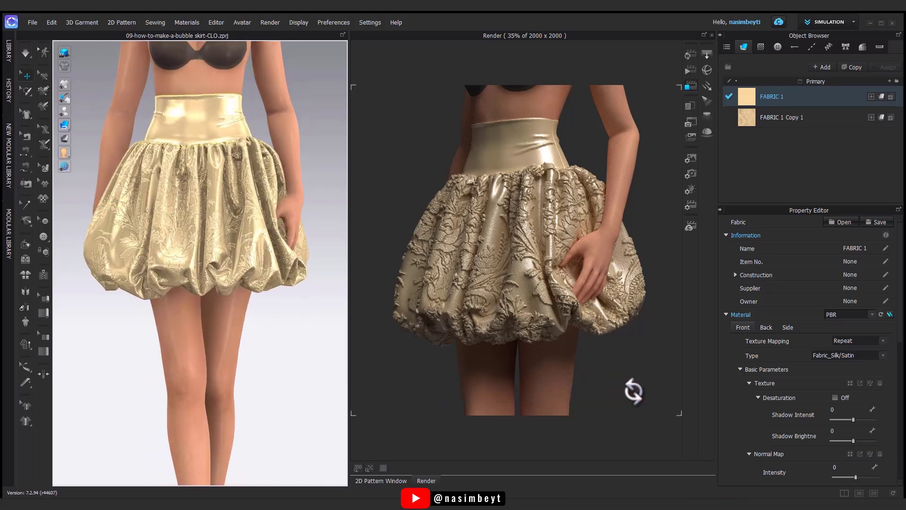